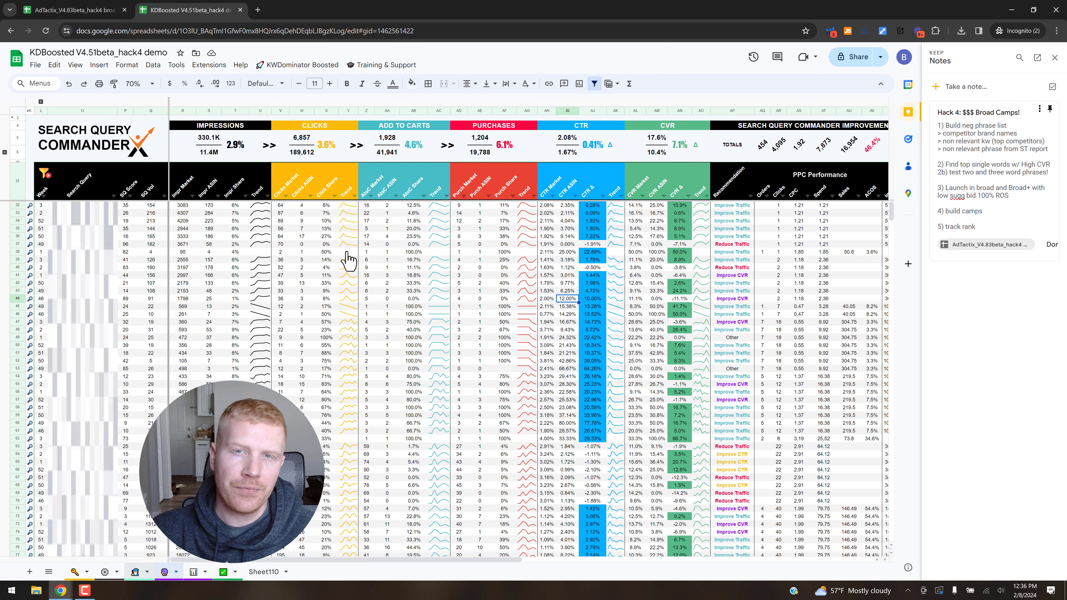
# Open the Listing Wizard sheet at the KW Frequency and Brand List tables.
pyautogui.hotkey('ctrl', 'pageup')
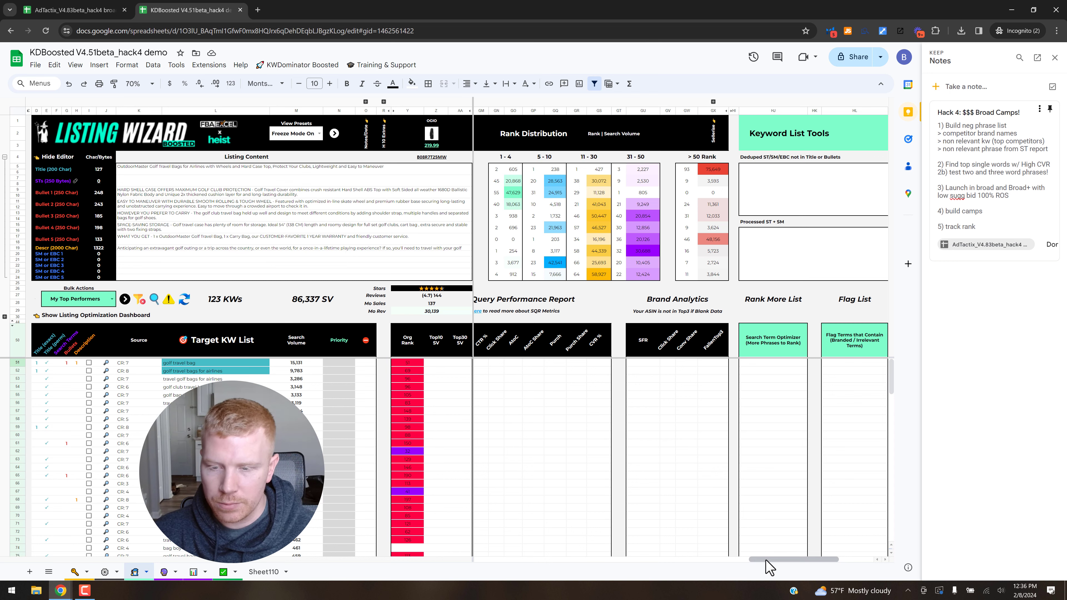
pyautogui.click(675, 560)
pyautogui.click(501, 562)
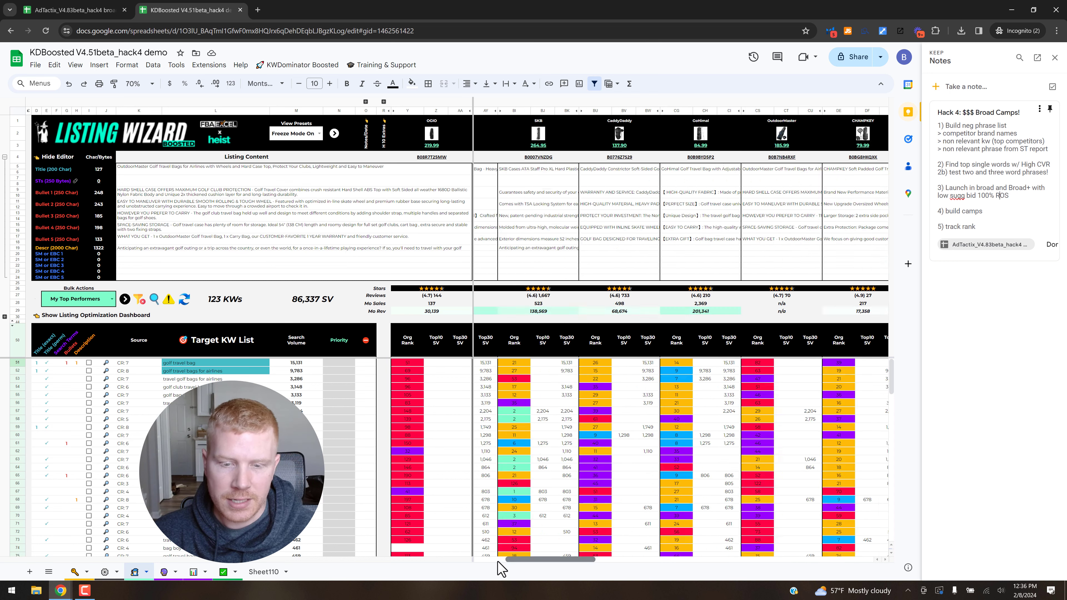
pyautogui.click(501, 562)
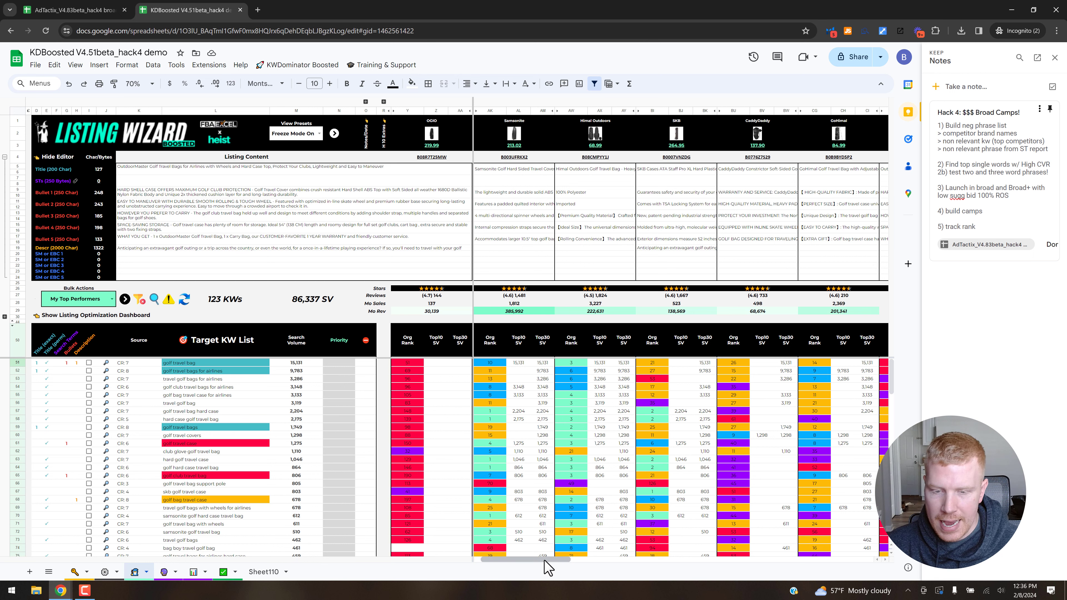
pyautogui.moveTo(742, 558); pyautogui.dragTo(867, 558)
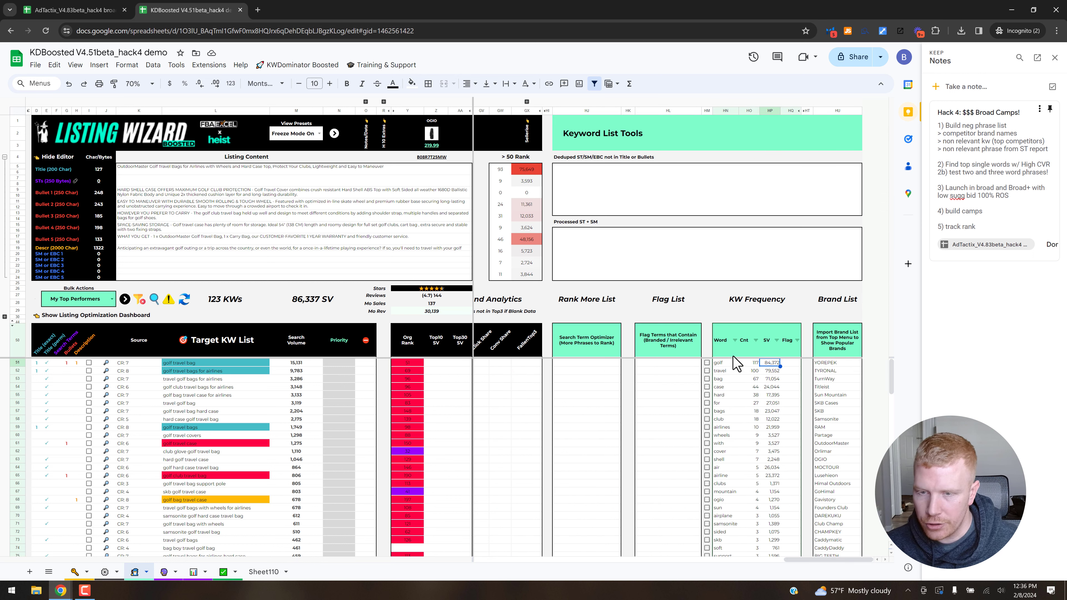
# Check the KW List Operations command for listing popular brands and the Brand List column it fills.
pyautogui.click(315, 66)
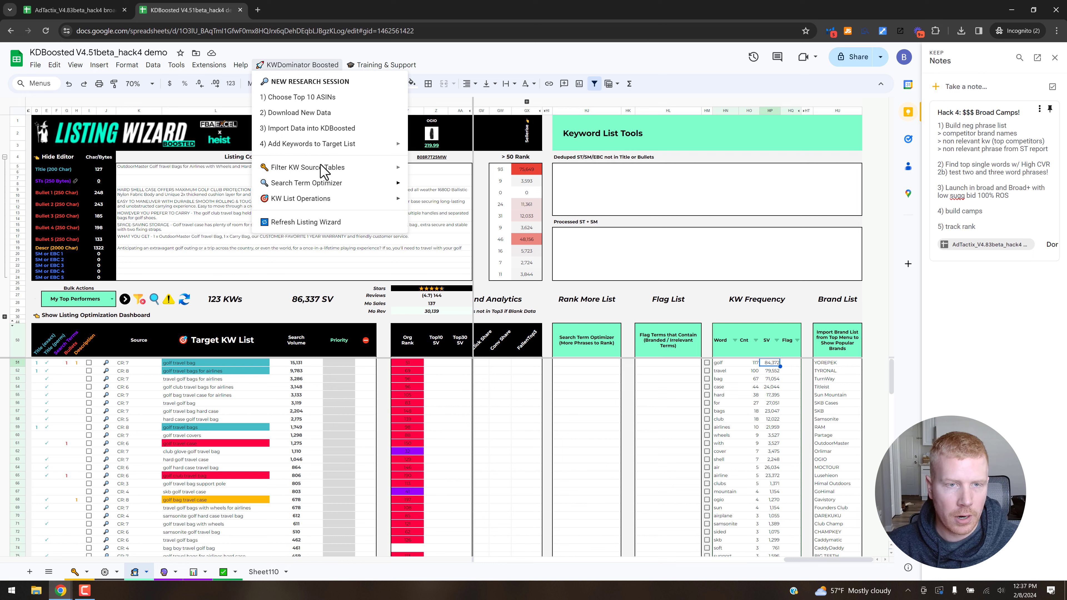
pyautogui.moveTo(302, 201)
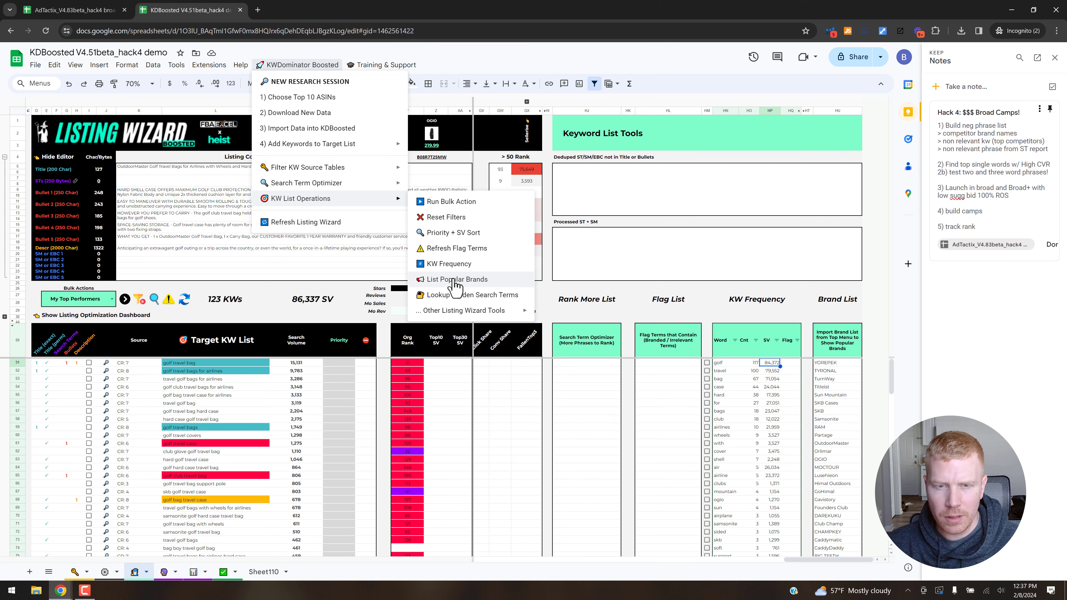
pyautogui.click(830, 372)
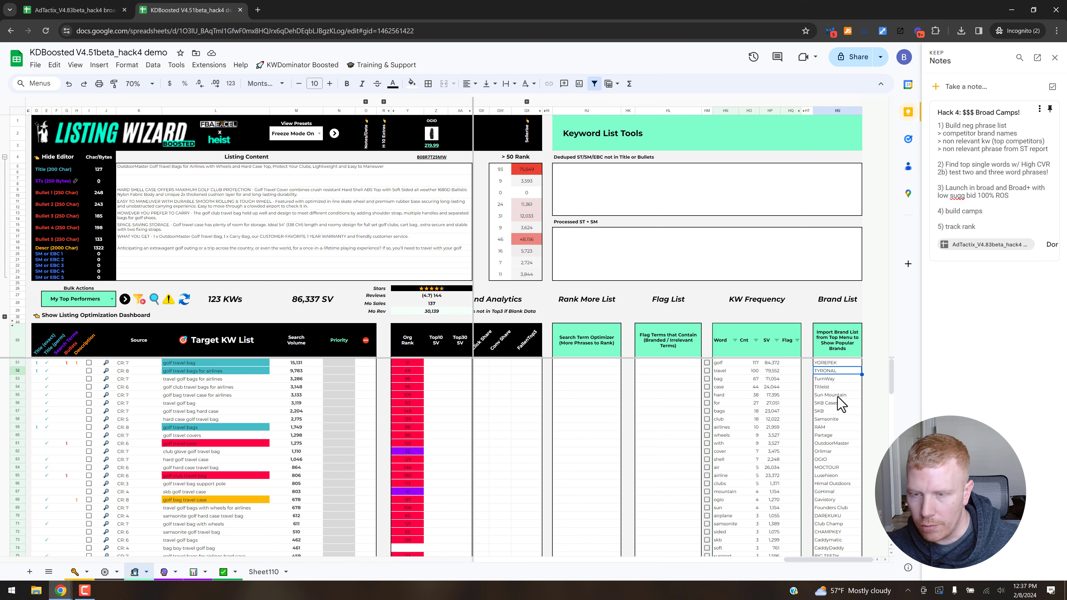
# Copy all words of the KW Frequency table into Sheet110, starting at cell K6.
pyautogui.click(725, 364)
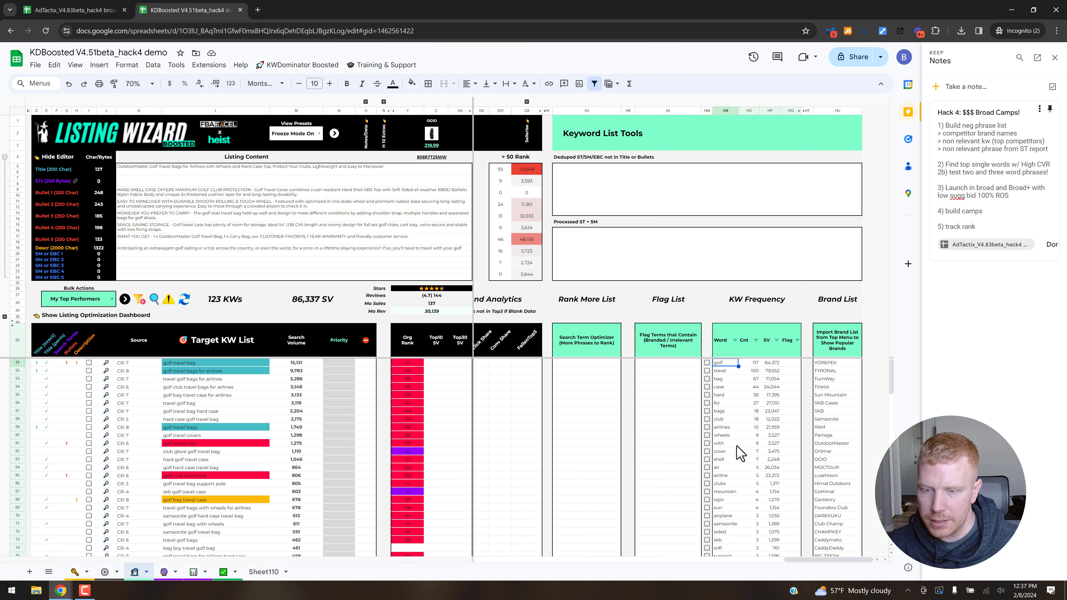
pyautogui.hotkey('ctrl', 'shift', 'Down')
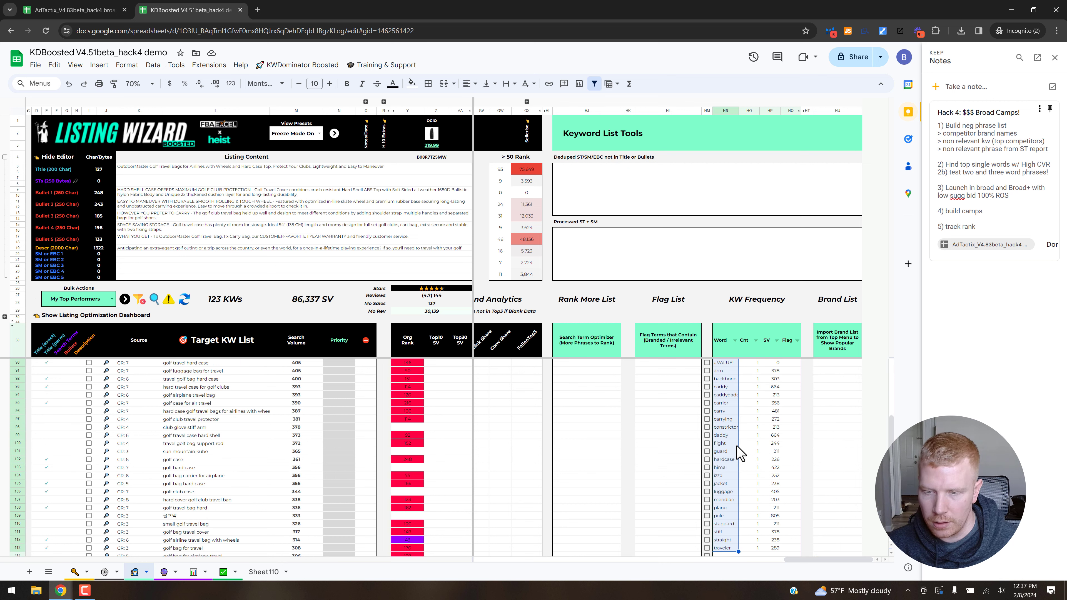
pyautogui.hotkey('ctrl', 'c')
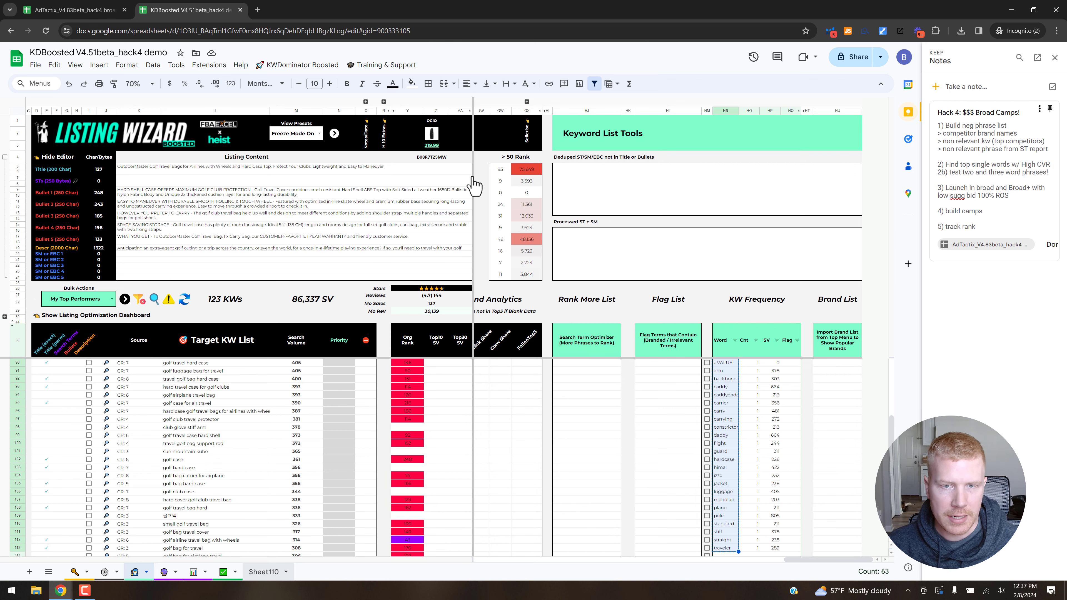
pyautogui.hotkey('ctrl', 'shift', 'pagedown')
pyautogui.hotkey('ctrl', 'v')
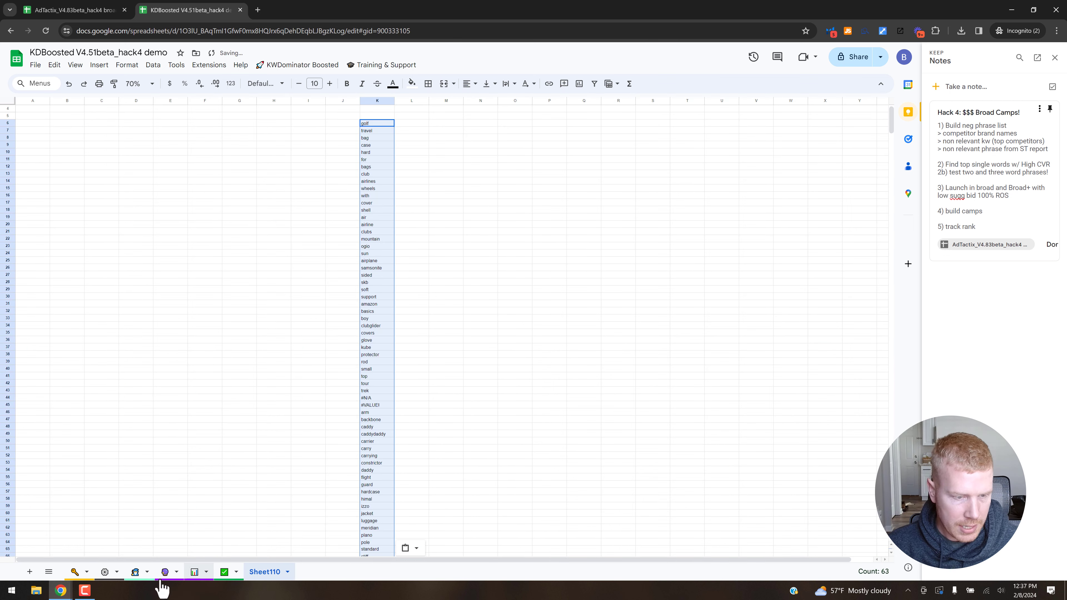
# Copy the whole Brand List from the Listing Wizard sheet into Sheet110, starting at cell N6.
pyautogui.click(135, 572)
pyautogui.click(830, 363)
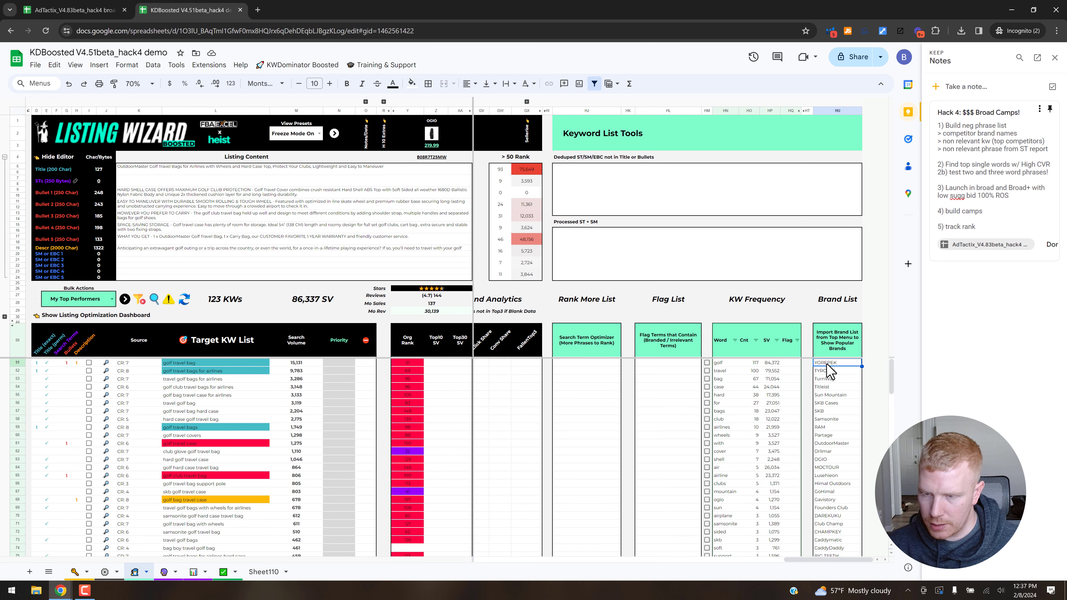
pyautogui.hotkey('ctrl', 'shift', 'Down')
pyautogui.hotkey('ctrl', 'c')
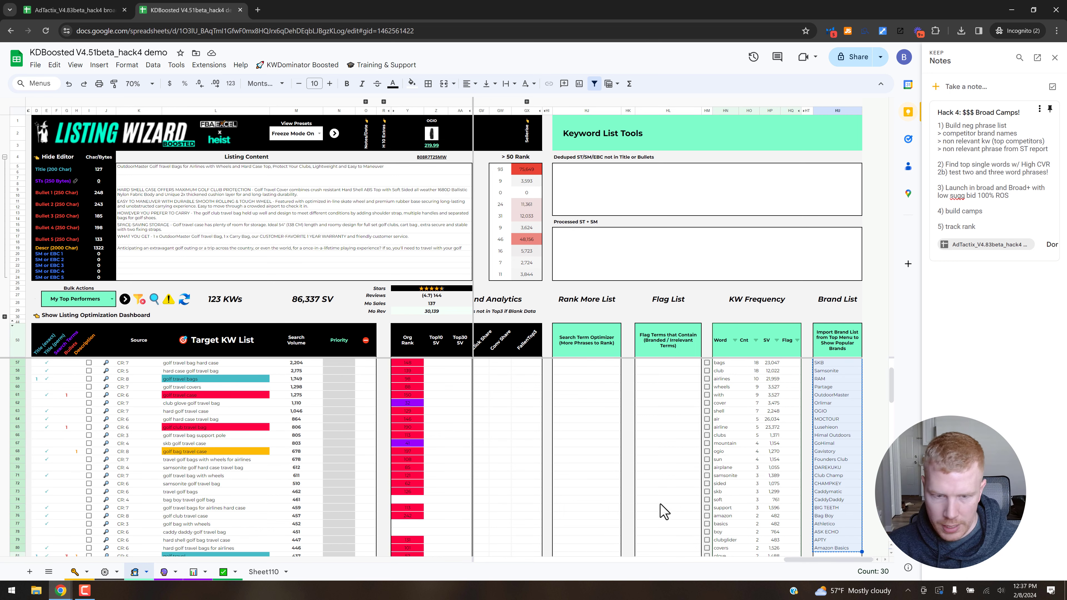
pyautogui.click(265, 572)
# Clear the relevant words golf, travel, bag and case from the word list in column K.
pyautogui.click(372, 125)
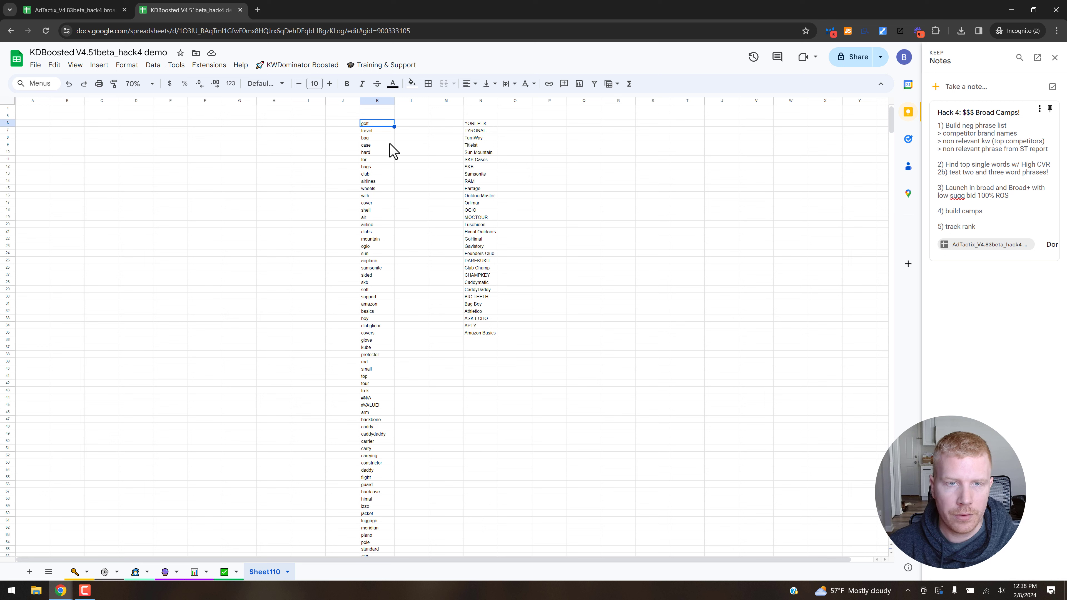
pyautogui.press('Delete')
pyautogui.press('Down')
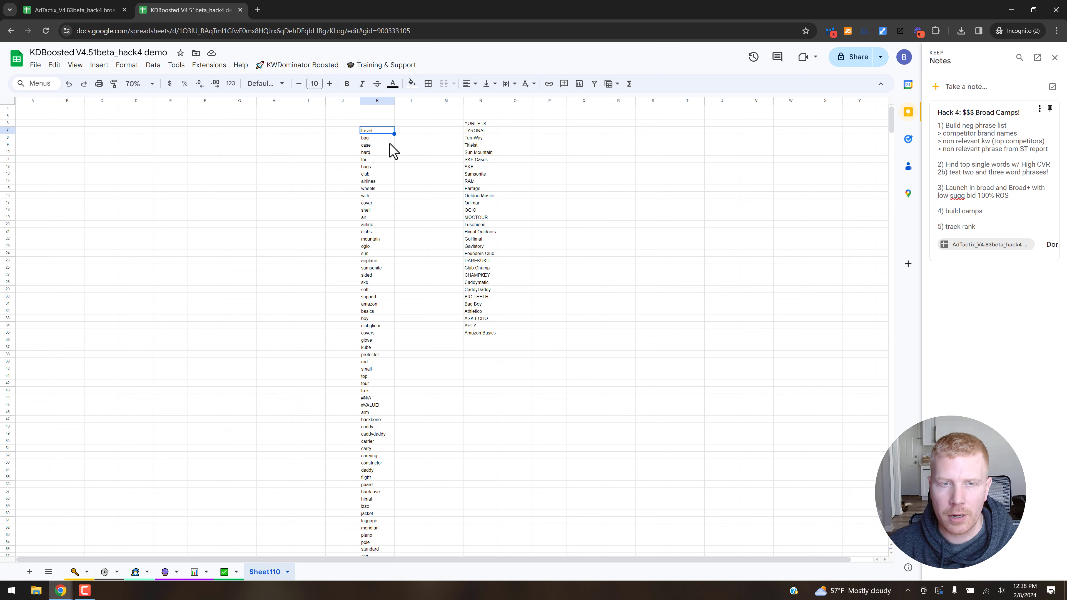
pyautogui.press('Delete')
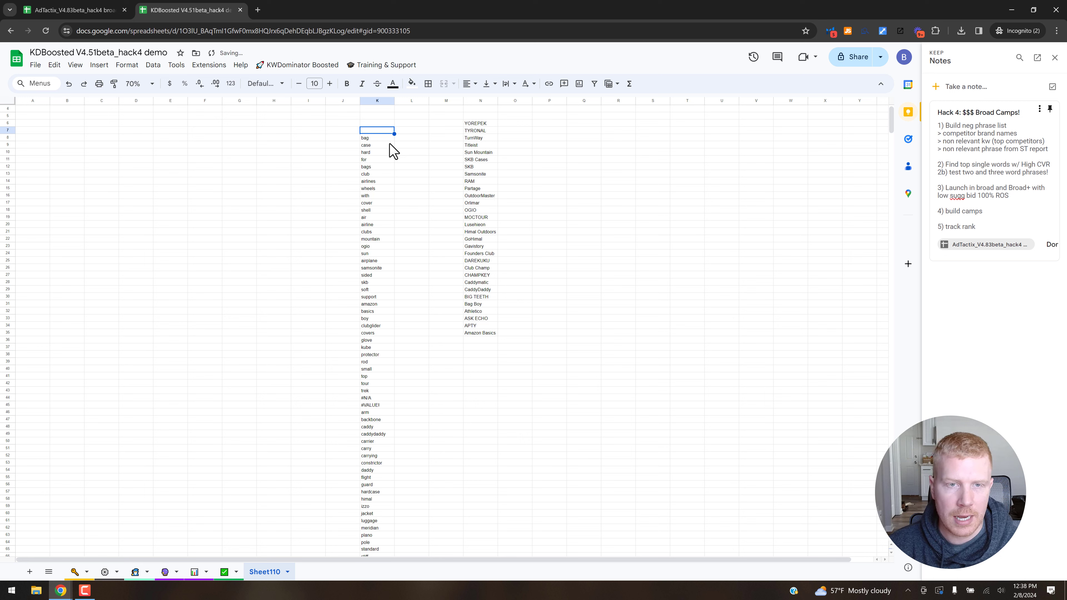
pyautogui.press('Down')
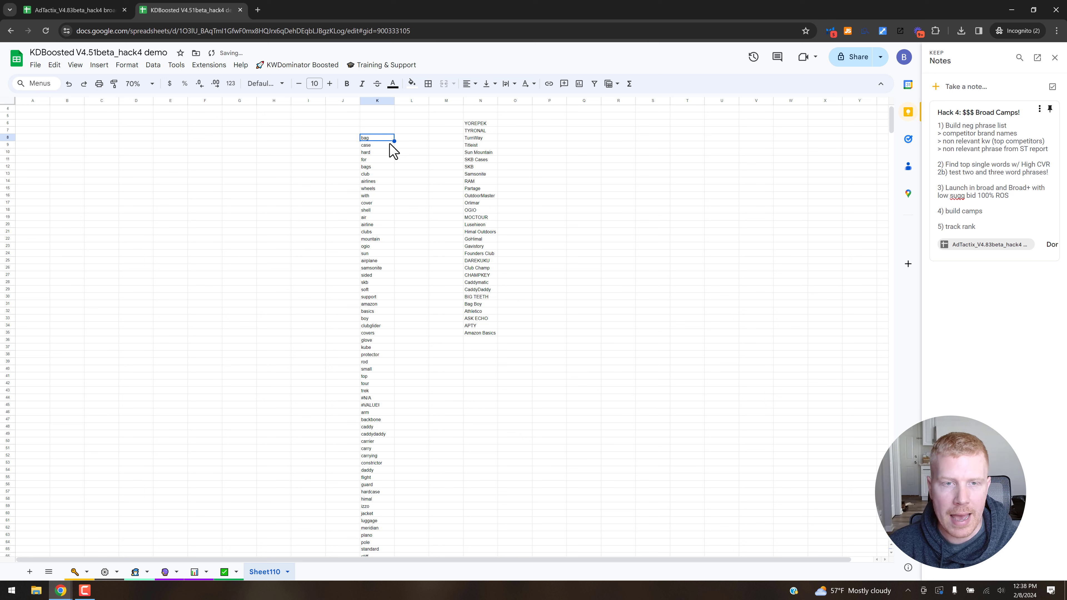
pyautogui.press('Delete')
pyautogui.press('Down')
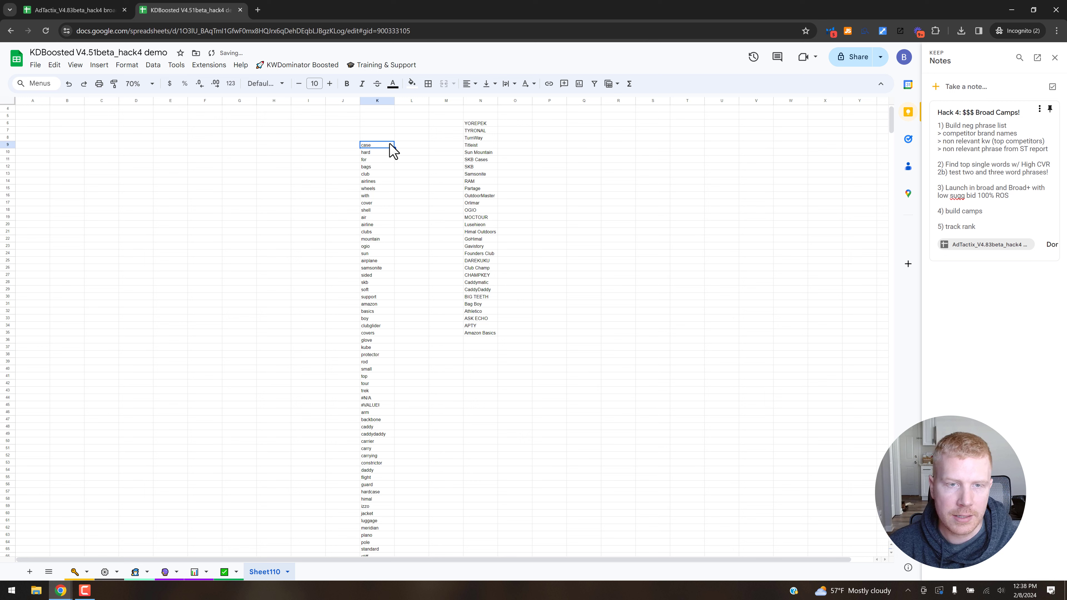
pyautogui.press('Delete')
pyautogui.press('Down')
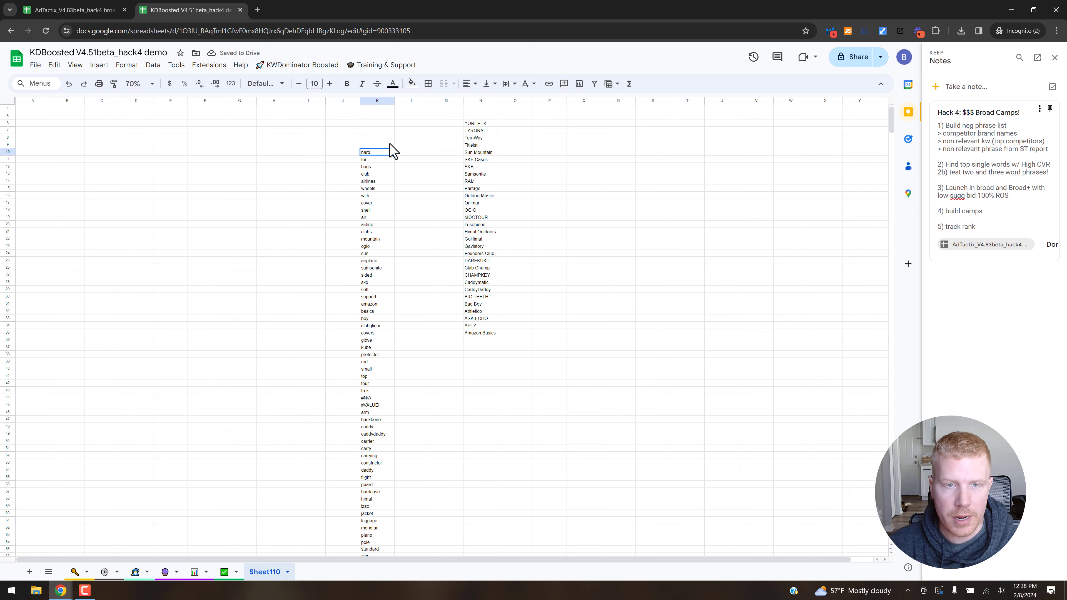
# Keep "hard" in column K and clear the words for, bags, club and airlines.
pyautogui.press('Down')
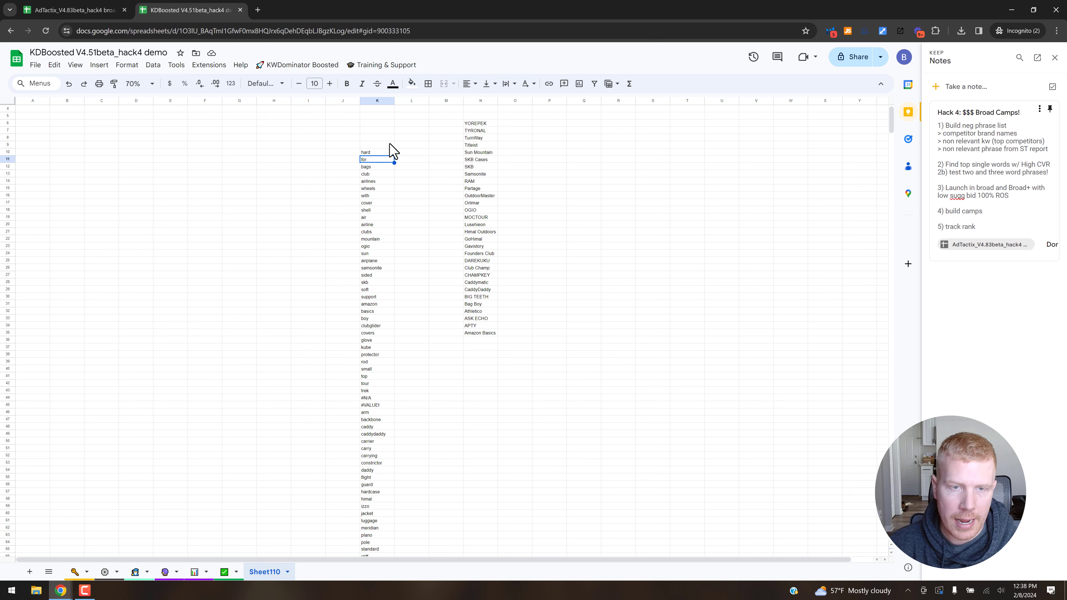
pyautogui.press('Delete')
pyautogui.press('Down')
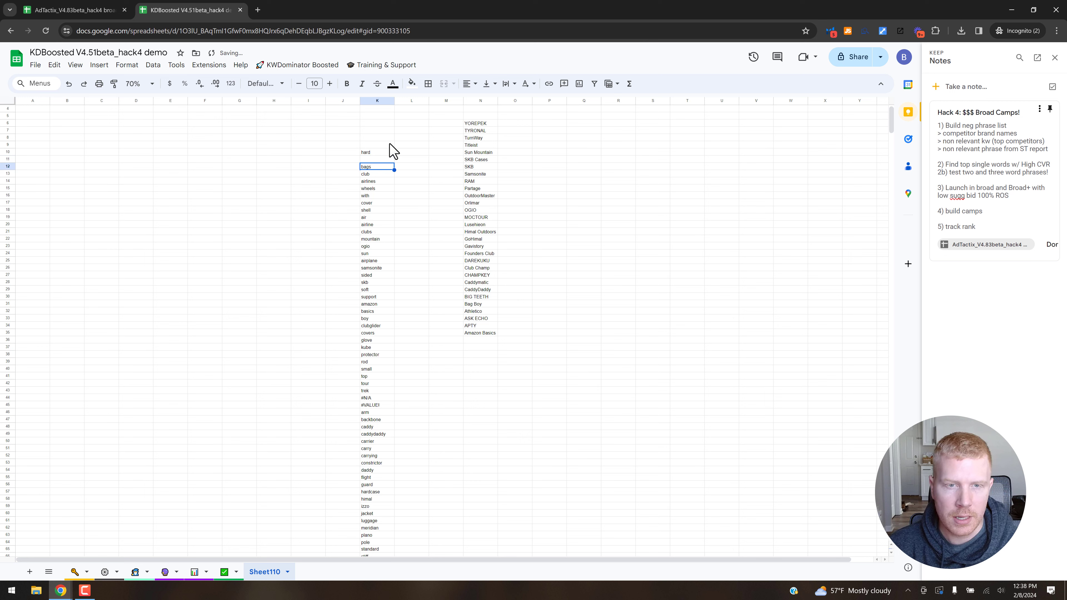
pyautogui.press('Delete')
pyautogui.press('Down')
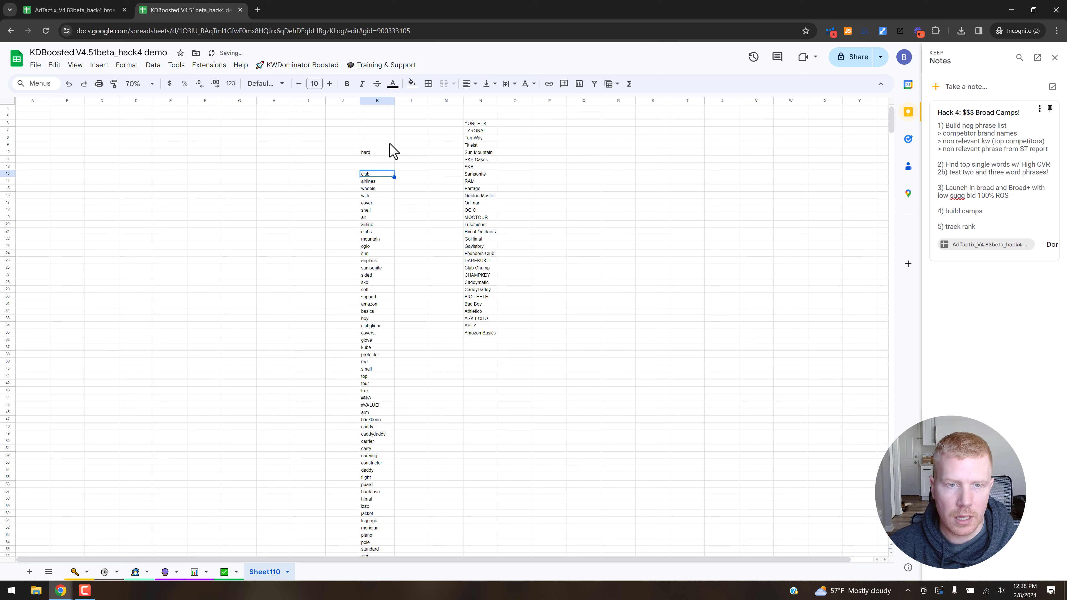
pyautogui.press('Delete')
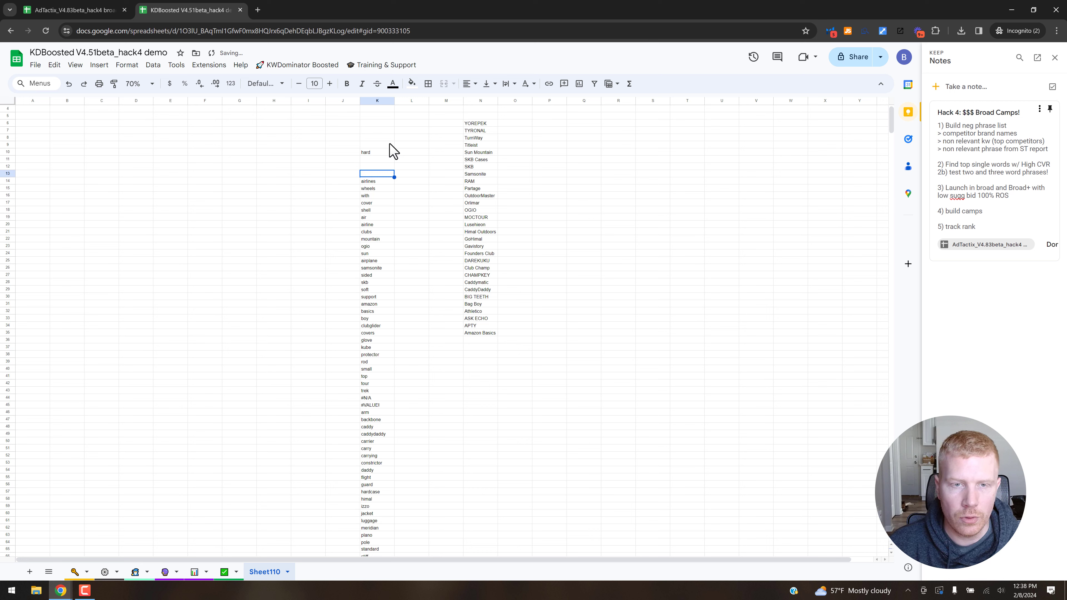
pyautogui.press('Down')
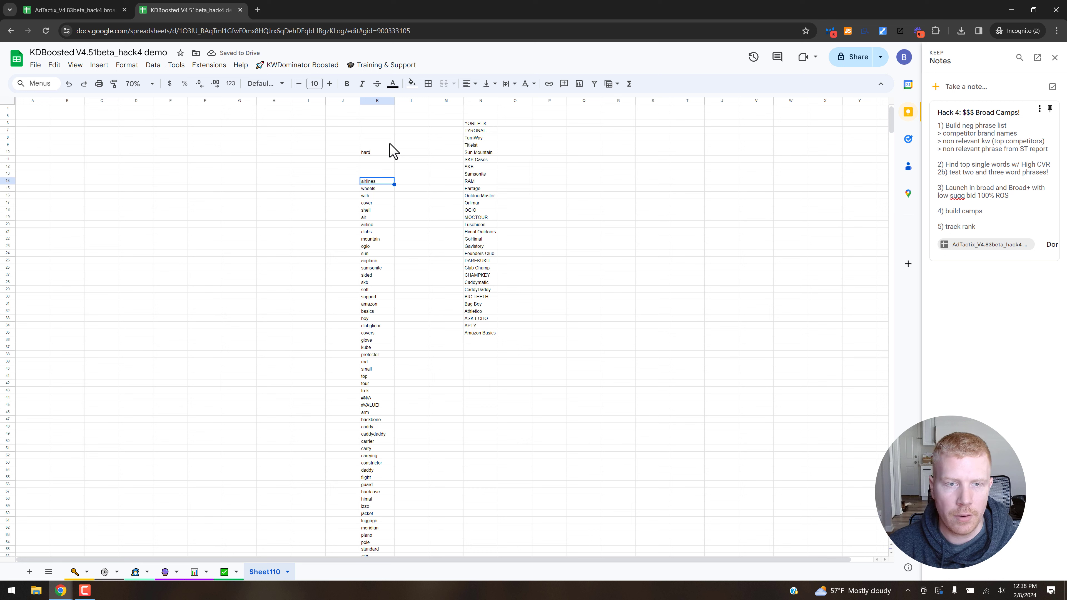
pyautogui.press('Delete')
pyautogui.press('Down')
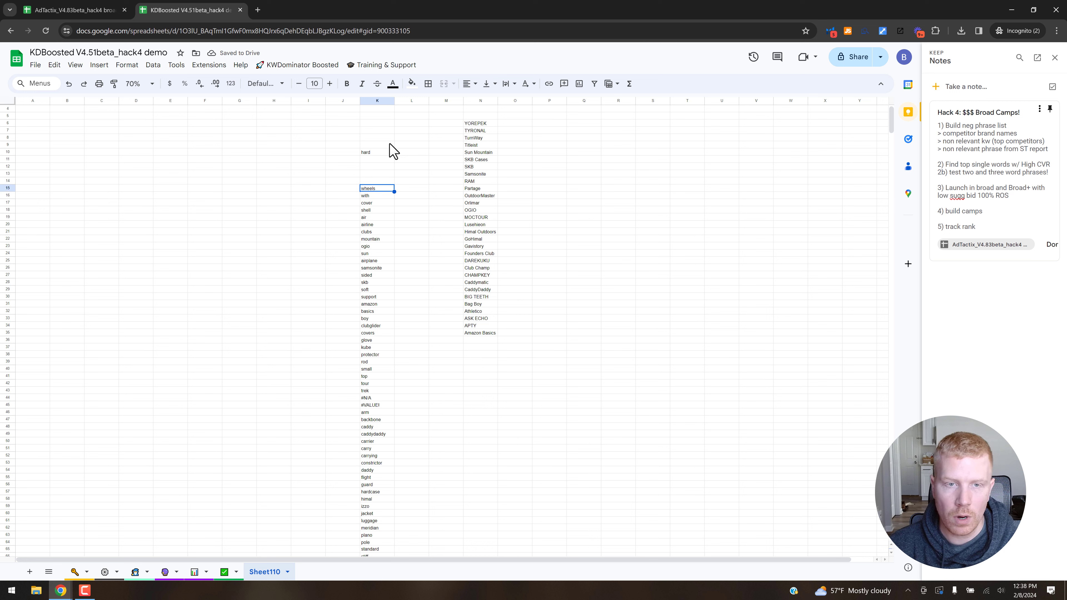
# Keep "wheels" and "shell" in column K and clear the words with, cover and air.
pyautogui.press('Down')
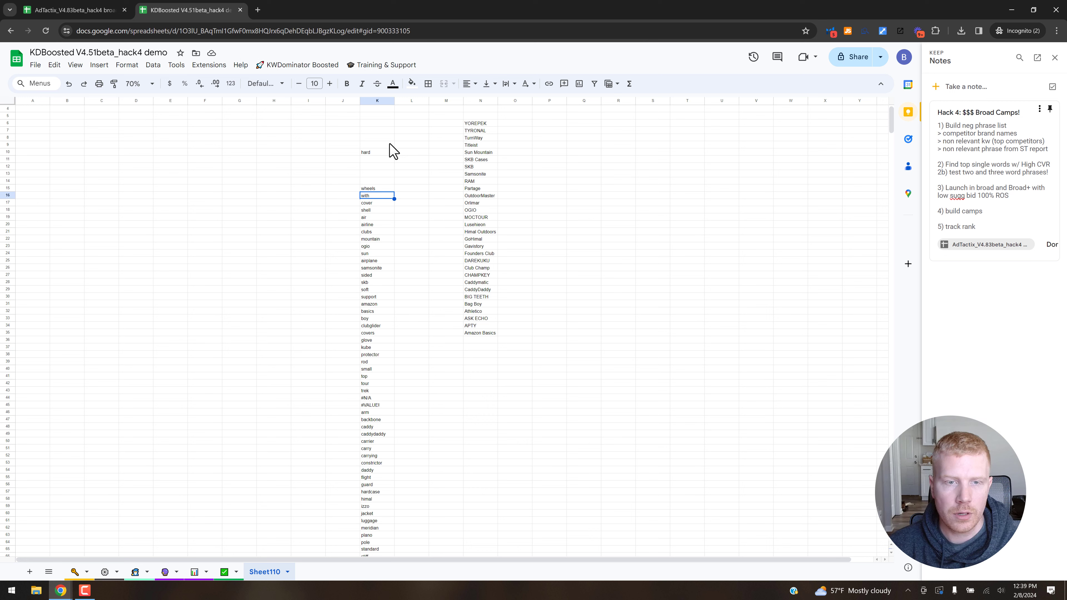
pyautogui.press('Down')
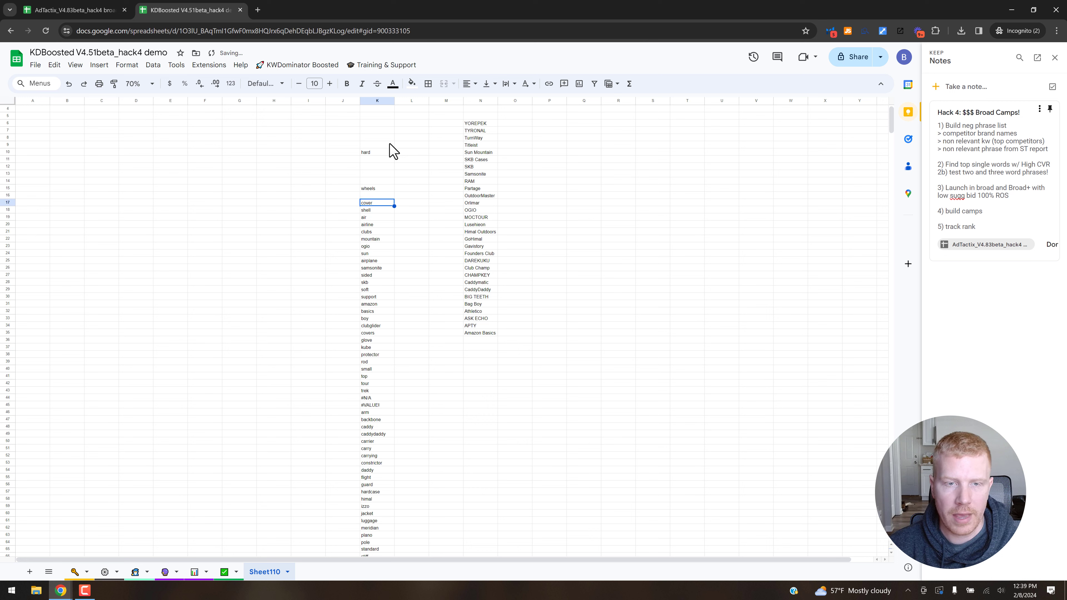
pyautogui.press('Down')
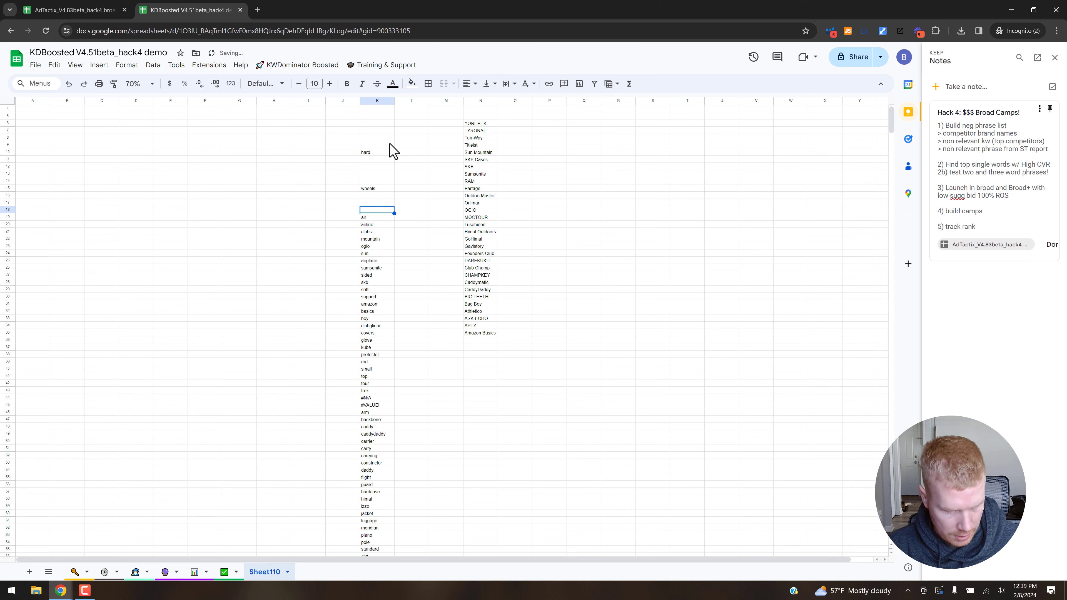
pyautogui.press('Down')
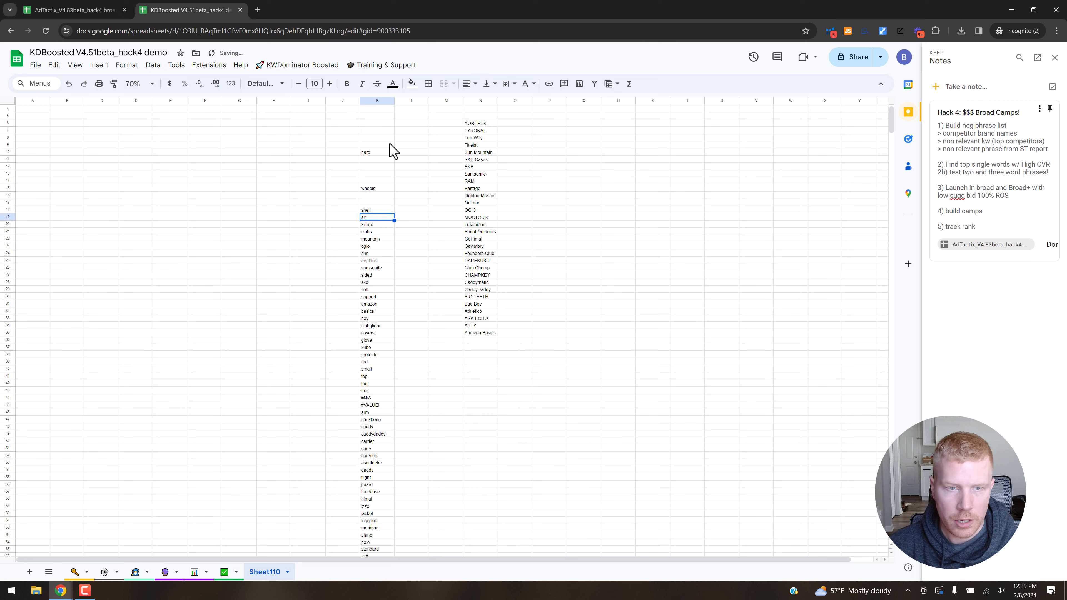
# Copy the reviewed words K10:K18 to column Q starting at Q6 and remove the duplicate rows there.
pyautogui.click(380, 153)
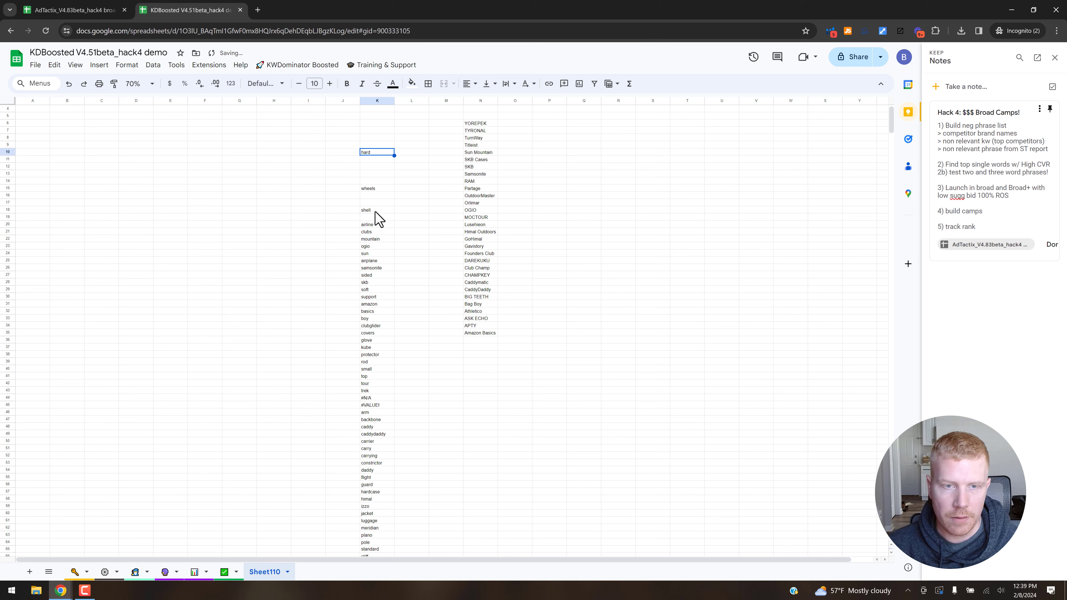
pyautogui.hotkey('ctrl', 'shift', 'Down')
pyautogui.hotkey('ctrl', 'shift', 'Down')
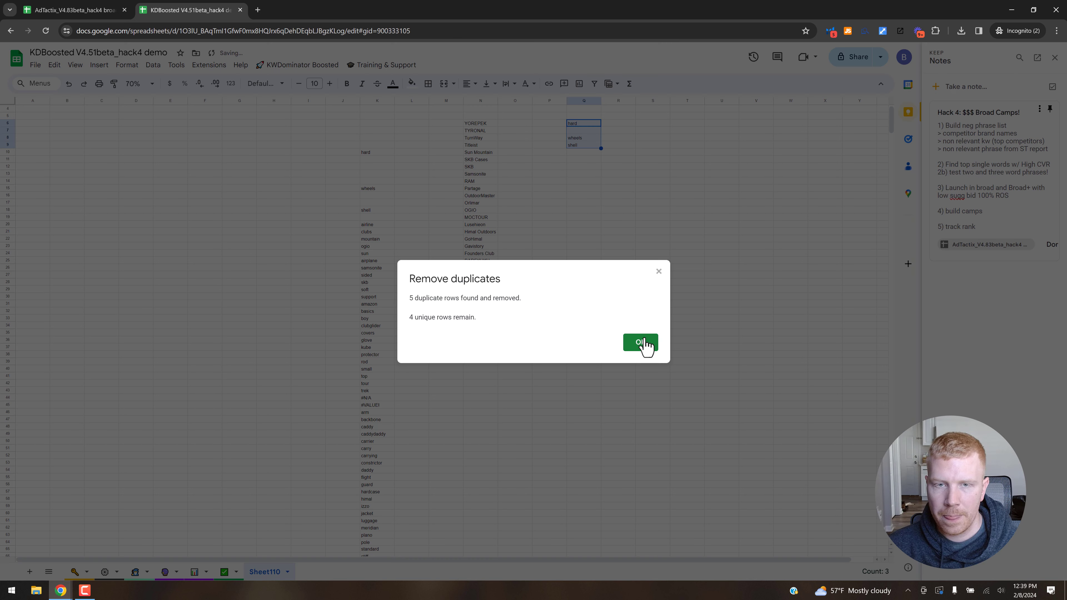
pyautogui.click(643, 343)
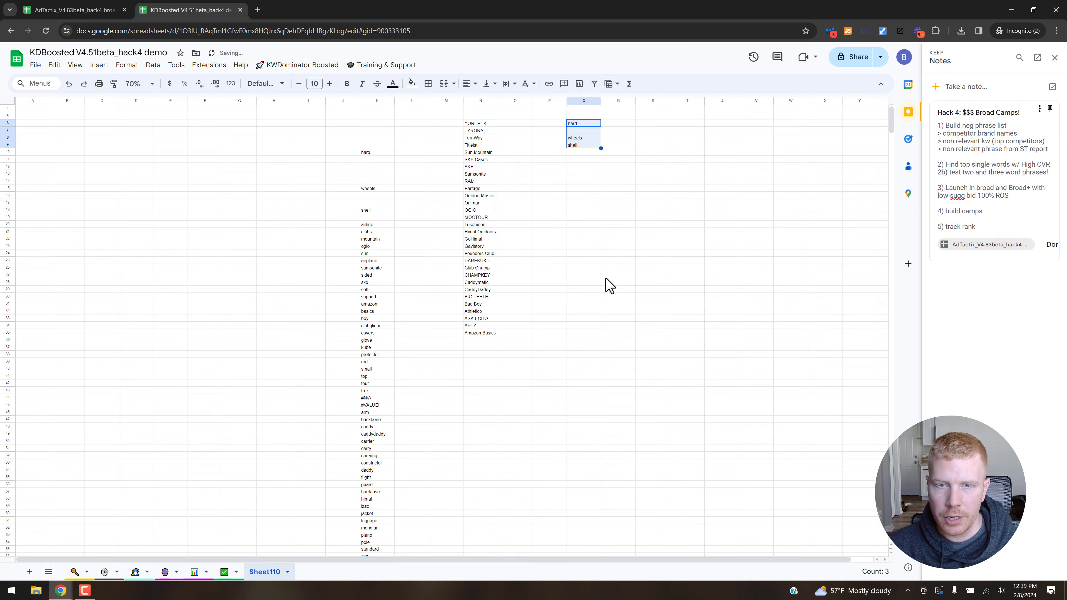
# Copy the competitor brand names N6:N35 into column Q starting at Q10, directly below "shell".
pyautogui.click(475, 124)
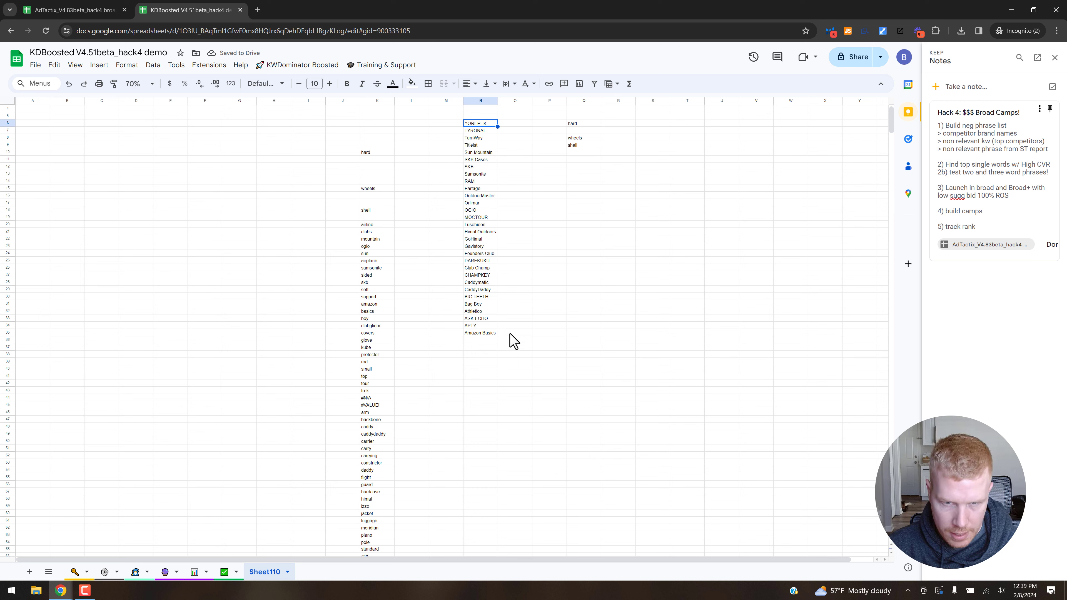
pyautogui.hotkey('ctrl', 'shift', 'Down')
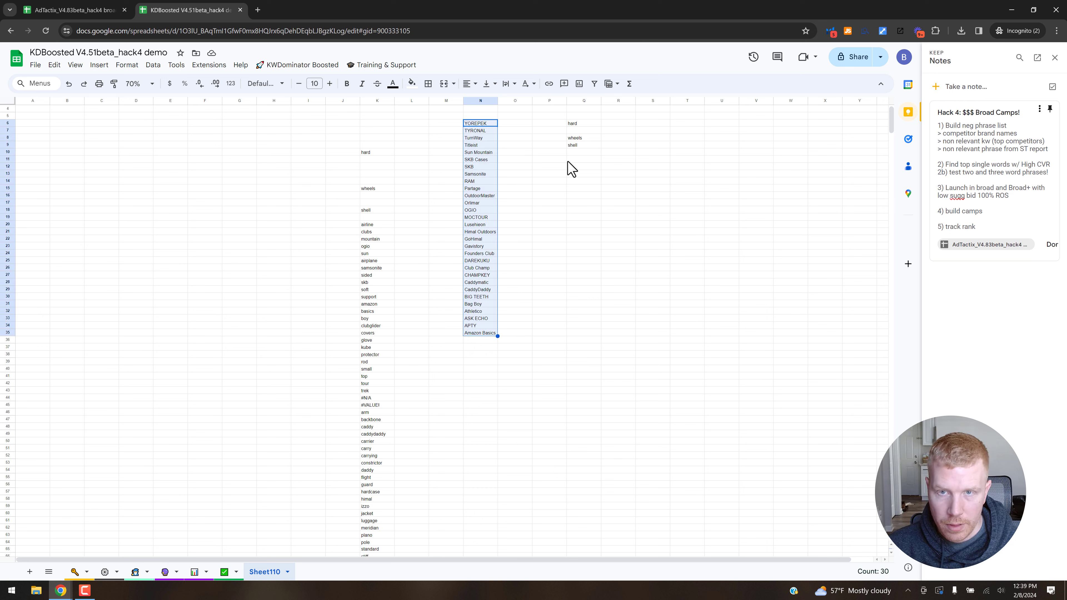
pyautogui.hotkey('ctrl', 'c')
pyautogui.click(578, 152)
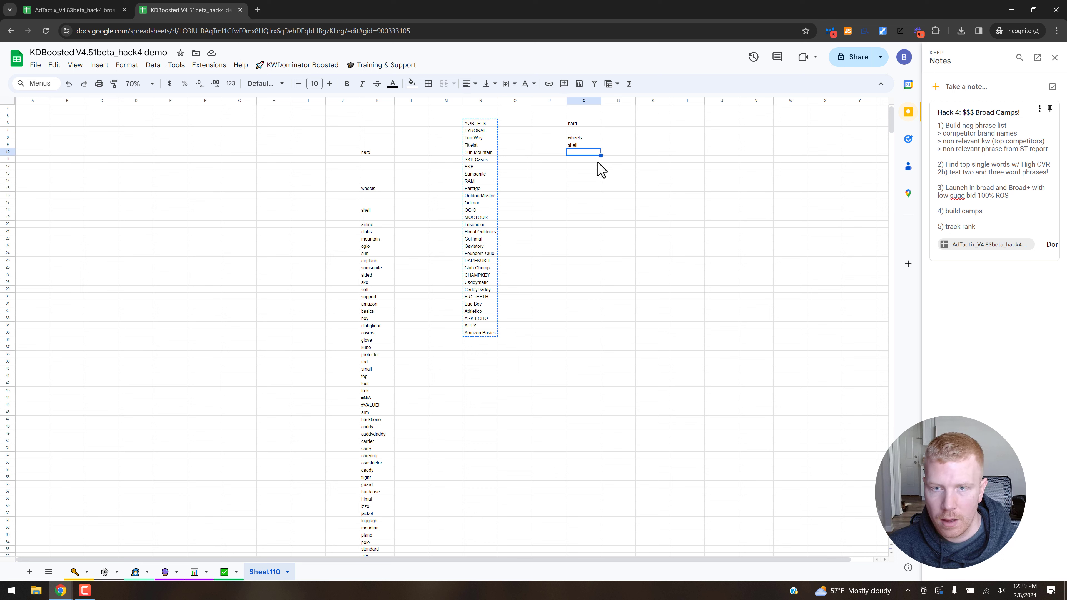
pyautogui.hotkey('ctrl', 'v')
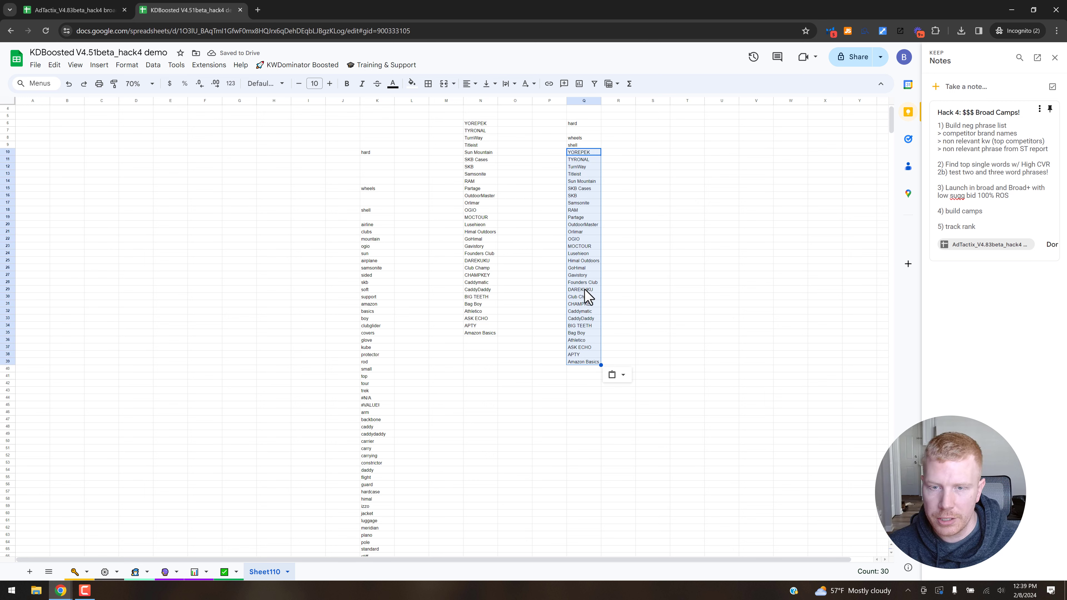
# Move the word "hard" from Q6 to the empty cell Q7 so column Q has no gap.
pyautogui.click(584, 138)
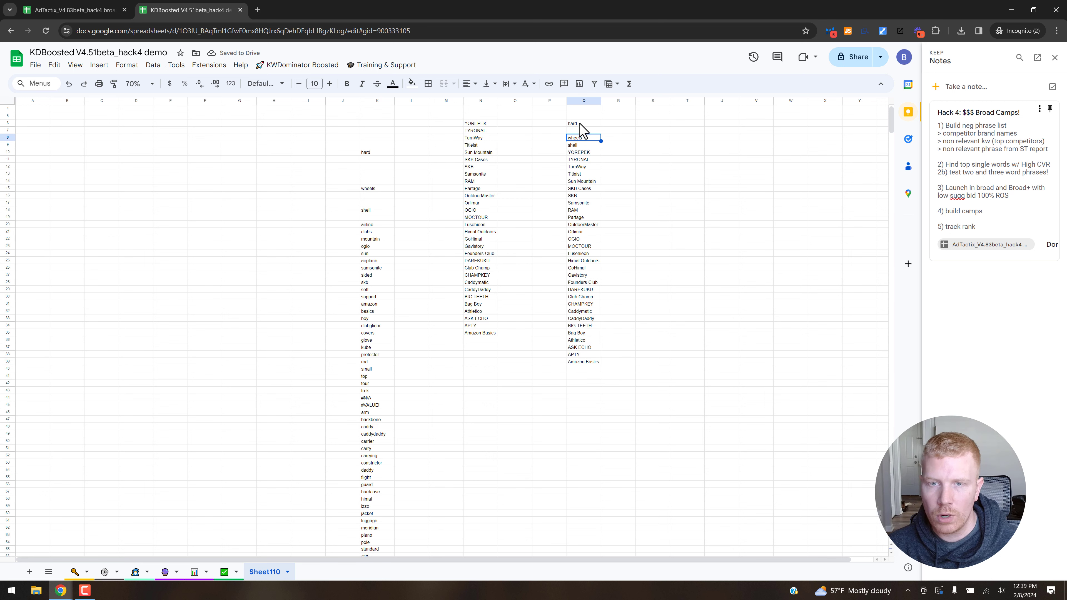
pyautogui.click(580, 124)
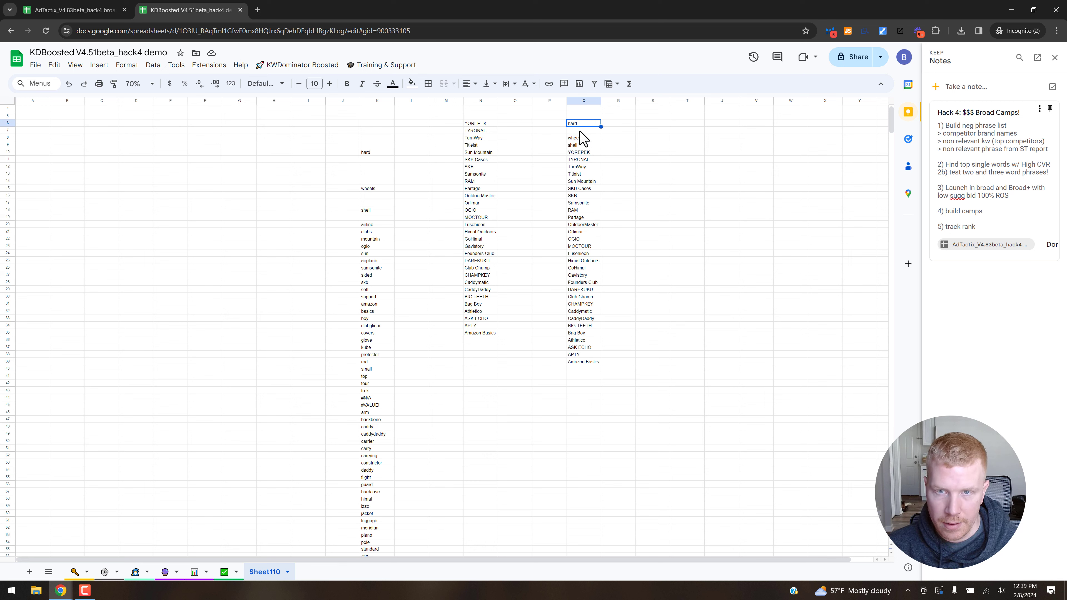
pyautogui.hotkey('ctrl', 'c')
pyautogui.press('Down')
pyautogui.hotkey('ctrl', 'v')
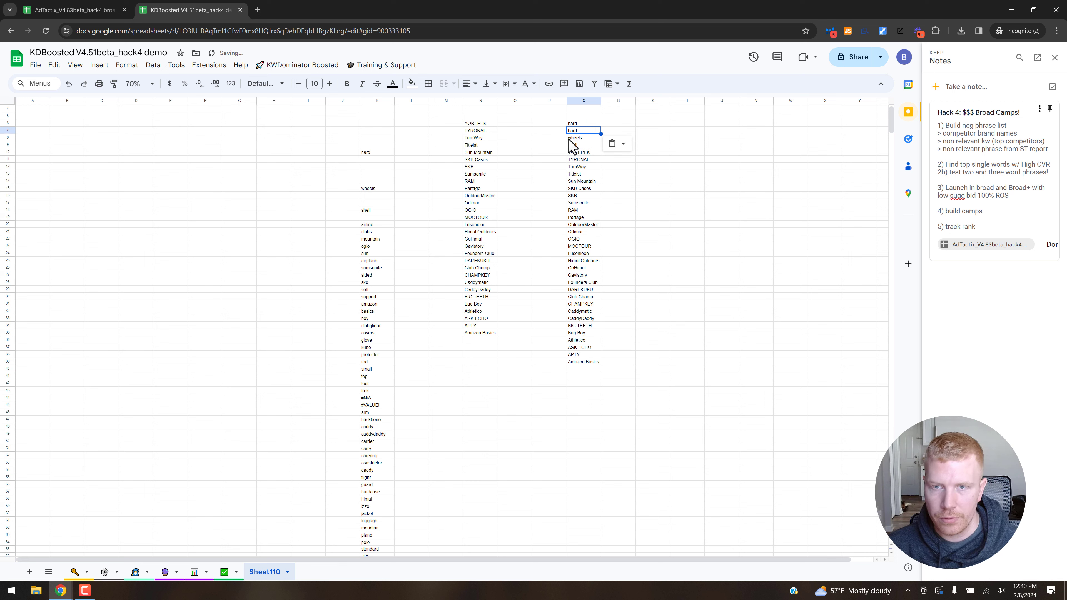
pyautogui.click(582, 126)
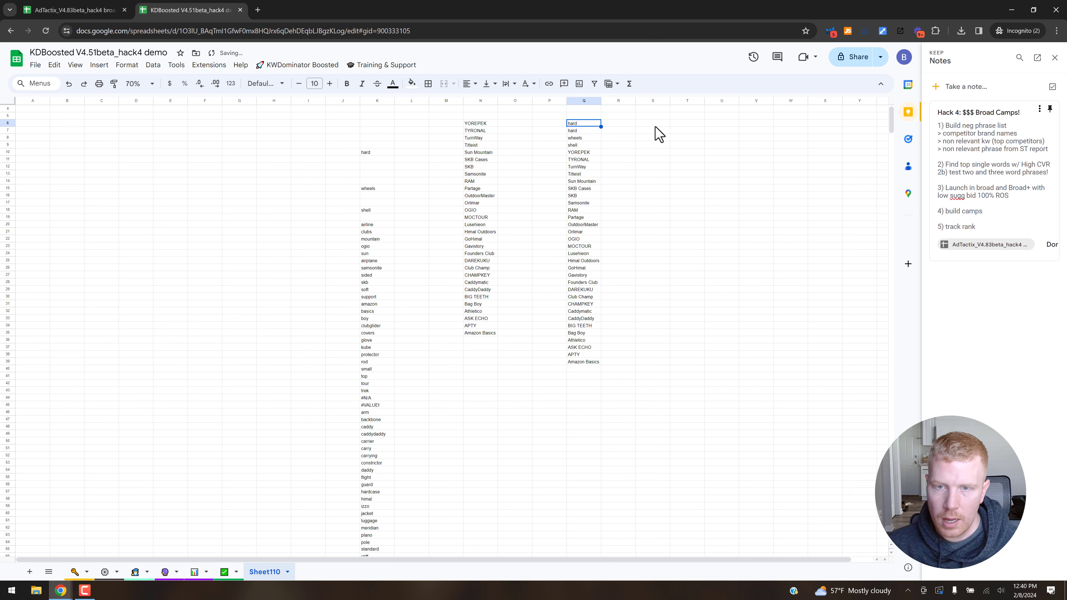
pyautogui.press('Delete')
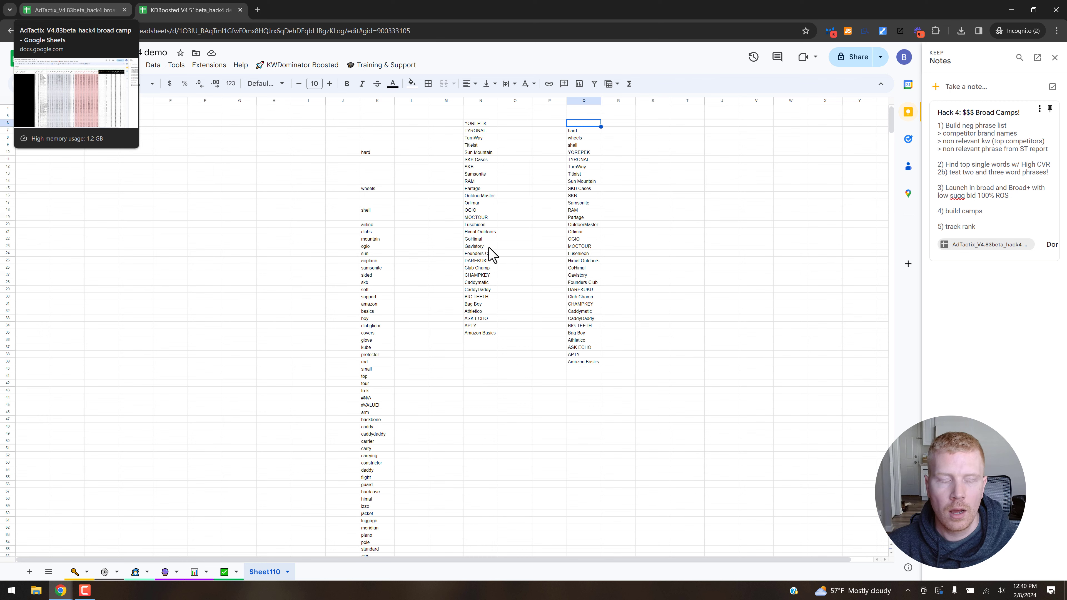
# Switch to the AdTactix_V4.83beta_hack4 broad camp spreadsheet and examine its import options and the SPST search term data.
pyautogui.hotkey('ctrl', 'shift', 'Tab')
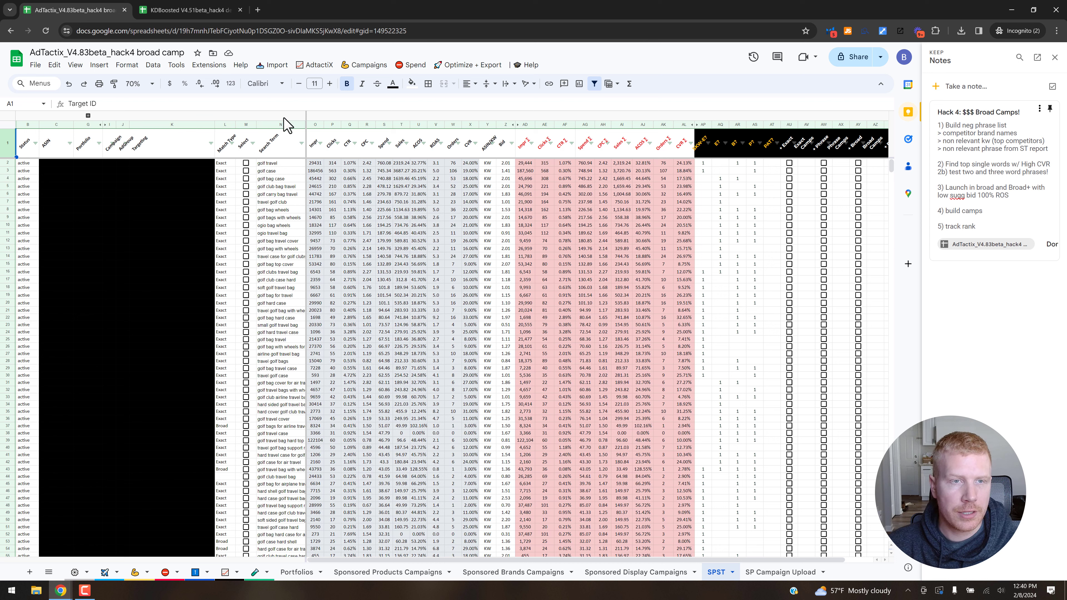
pyautogui.click(273, 72)
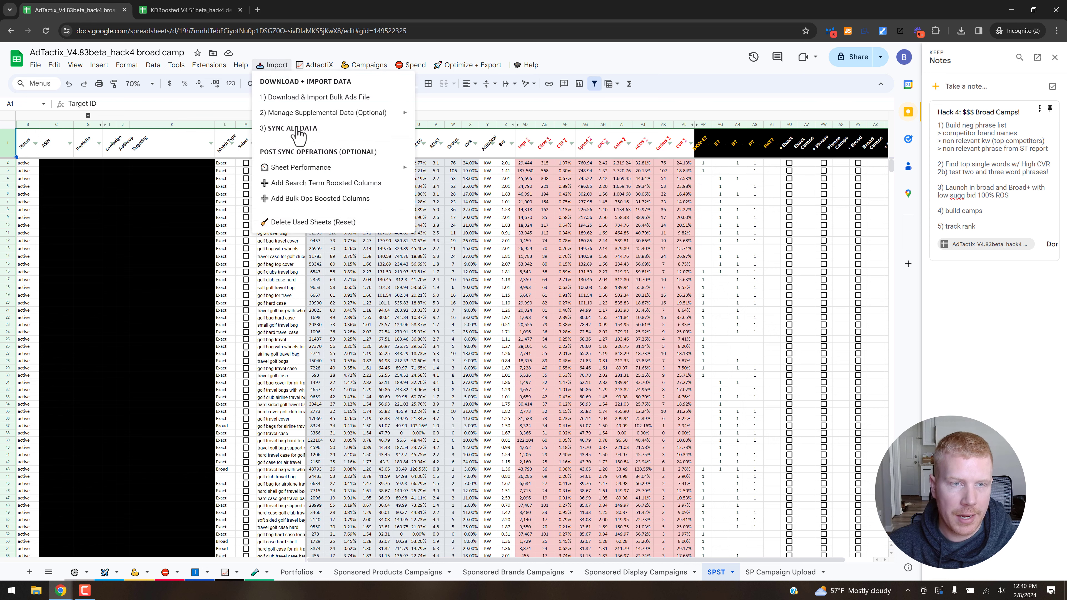
pyautogui.moveTo(277, 75)
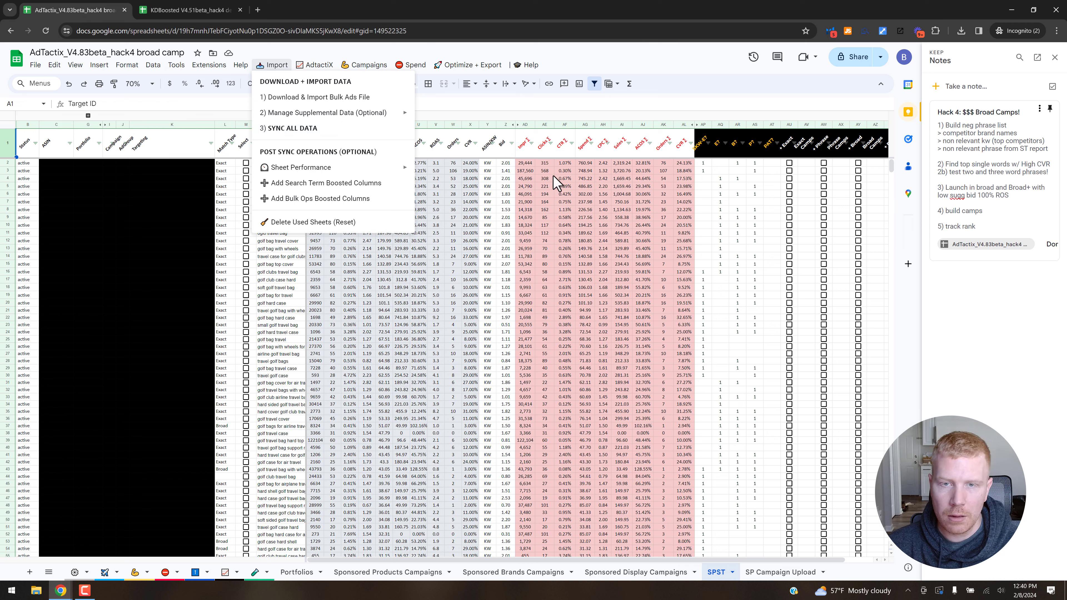
pyautogui.click(546, 170)
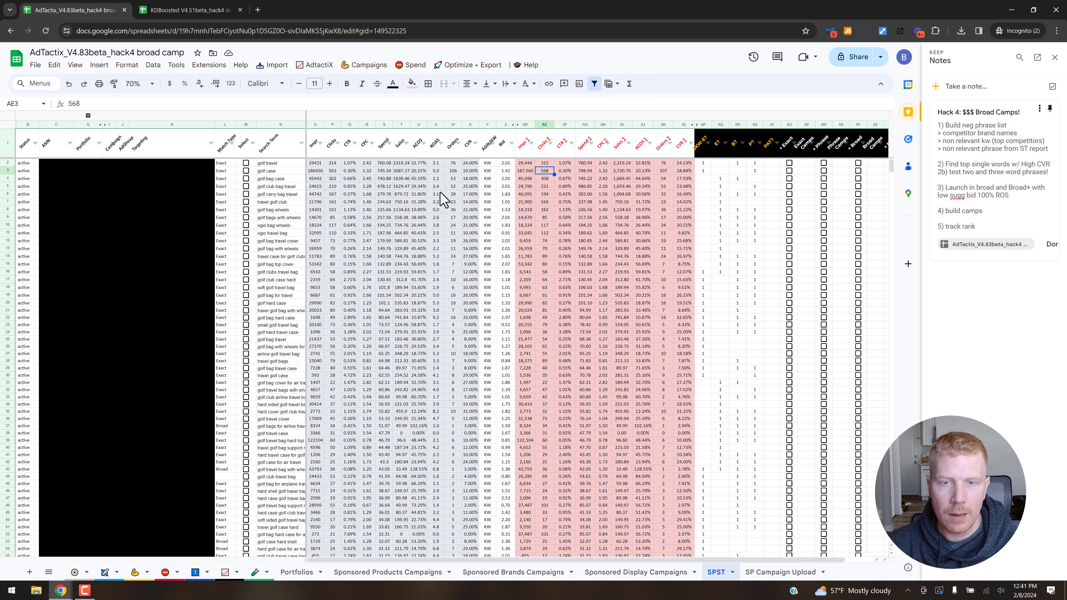
pyautogui.click(400, 178)
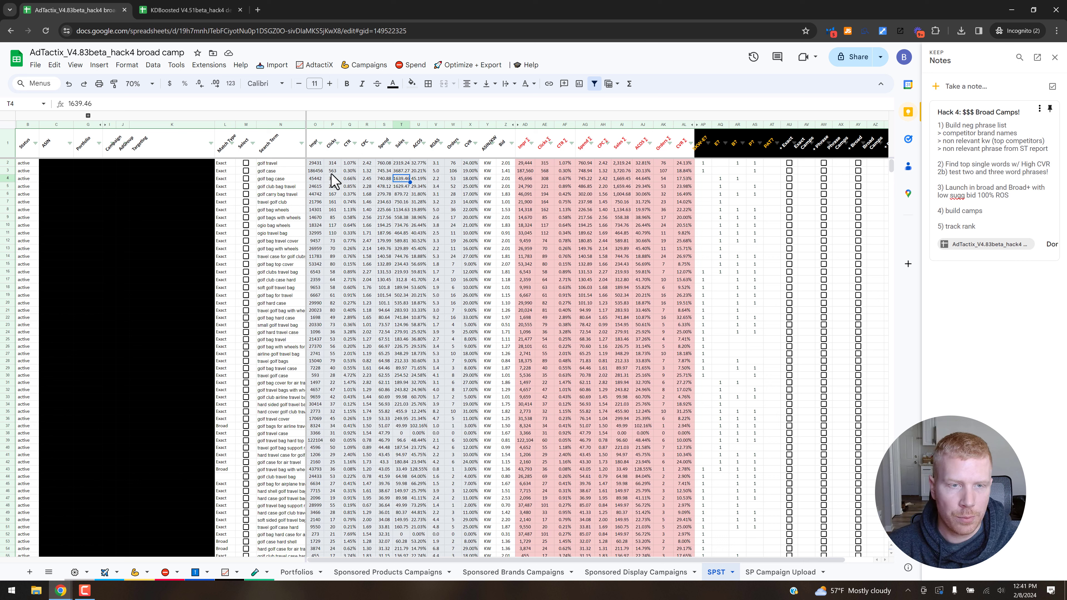
pyautogui.click(280, 124)
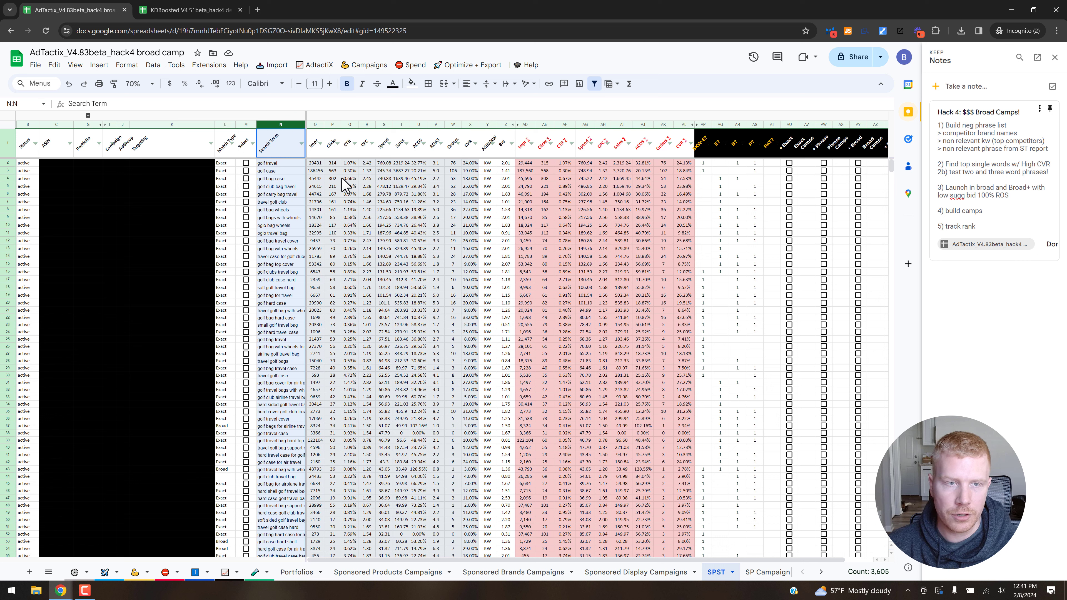
pyautogui.click(336, 178)
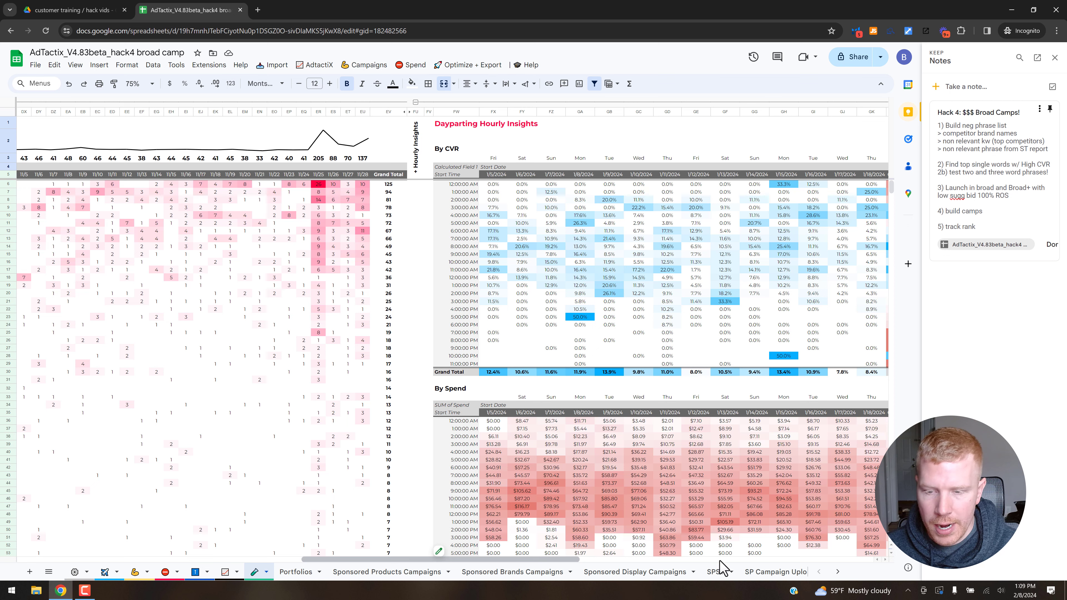
# Find the MonoGram, BiGram and TriGram tables on the insights sheet and look up the Ngram ST Analysis option among the AdTactiX tools.
pyautogui.click(812, 560)
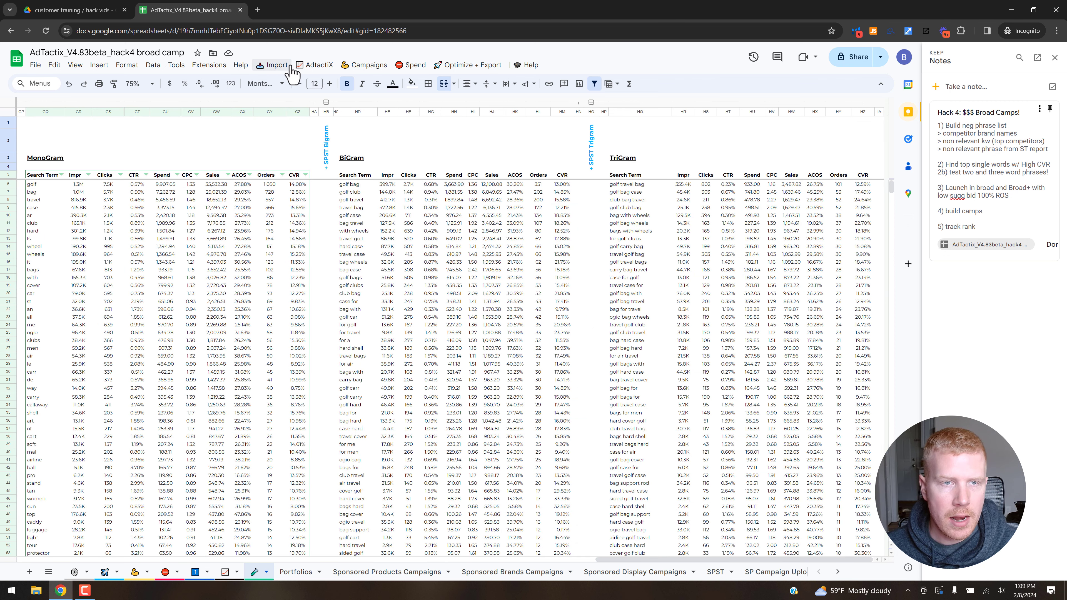
pyautogui.click(268, 67)
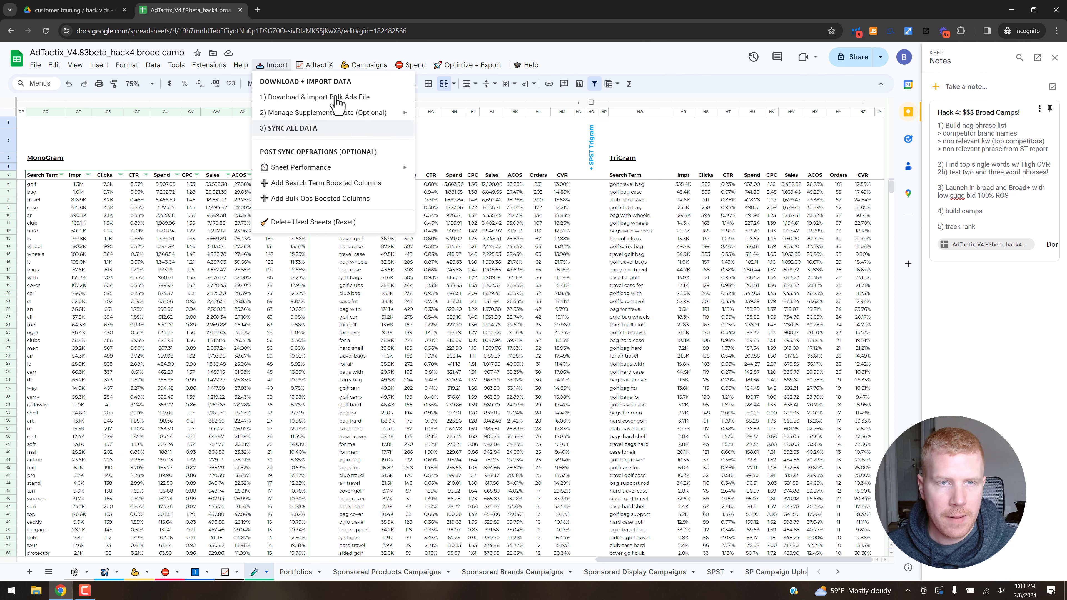
pyautogui.click(319, 66)
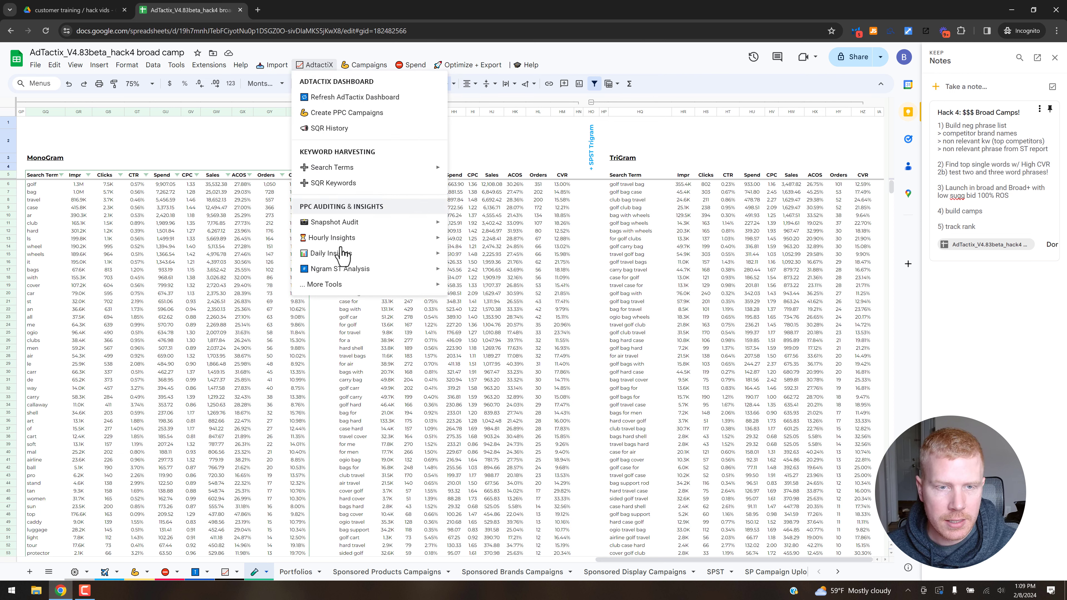
pyautogui.moveTo(338, 270)
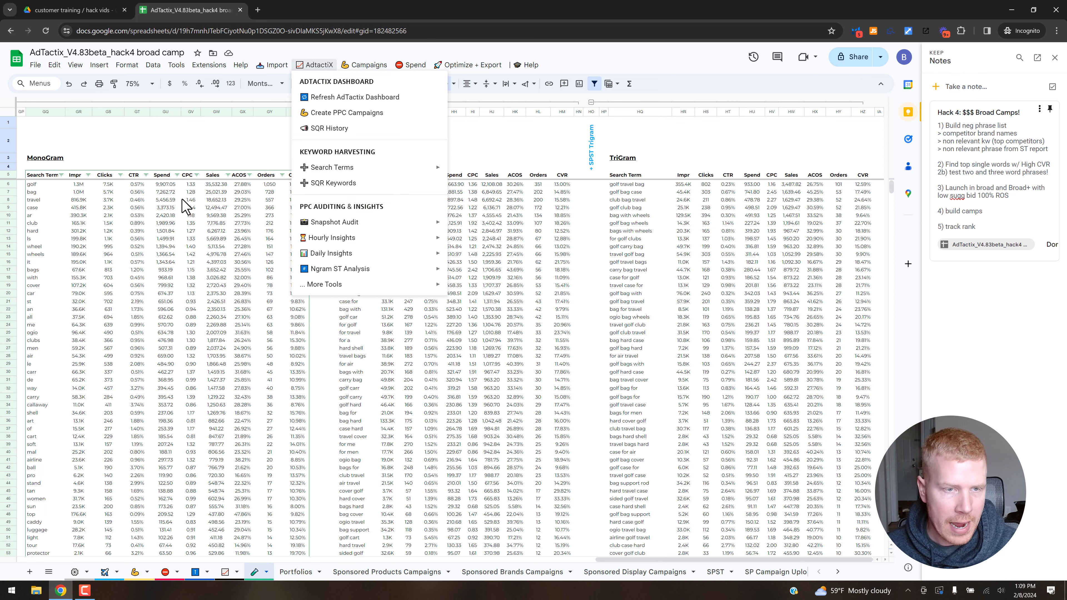
pyautogui.click(188, 207)
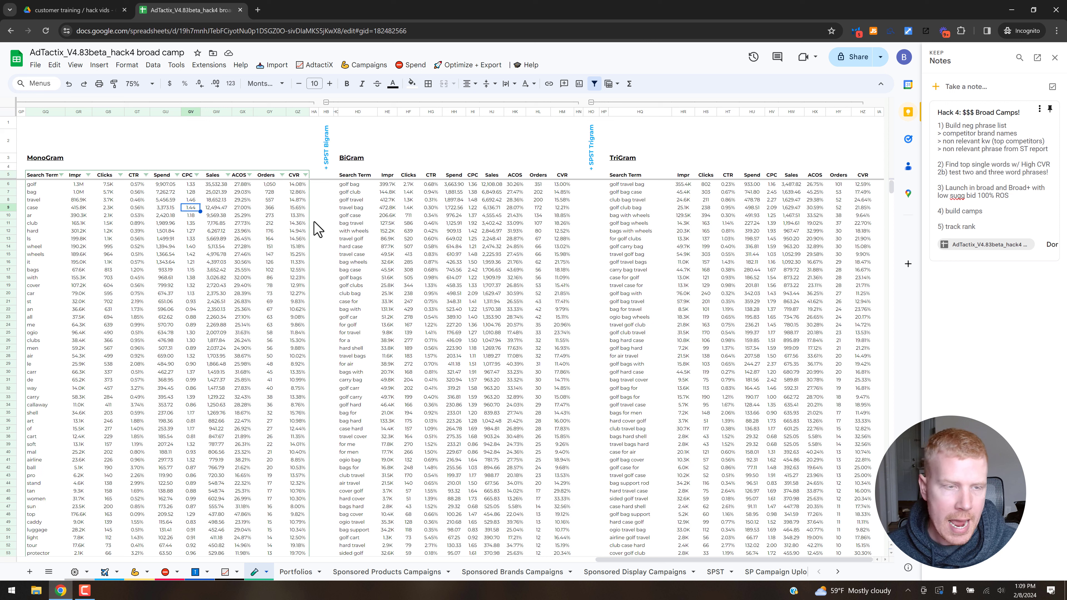
# Compare the leading one-, two- and three-word search terms in the n-gram tables, including "travel" in the MonoGram table.
pyautogui.click(47, 186)
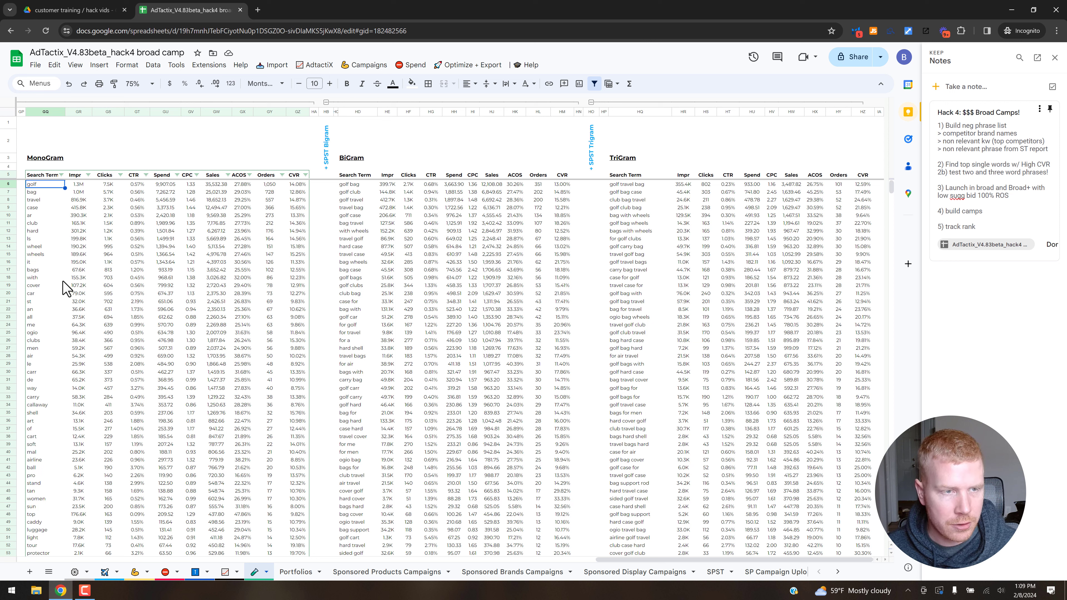
pyautogui.click(357, 187)
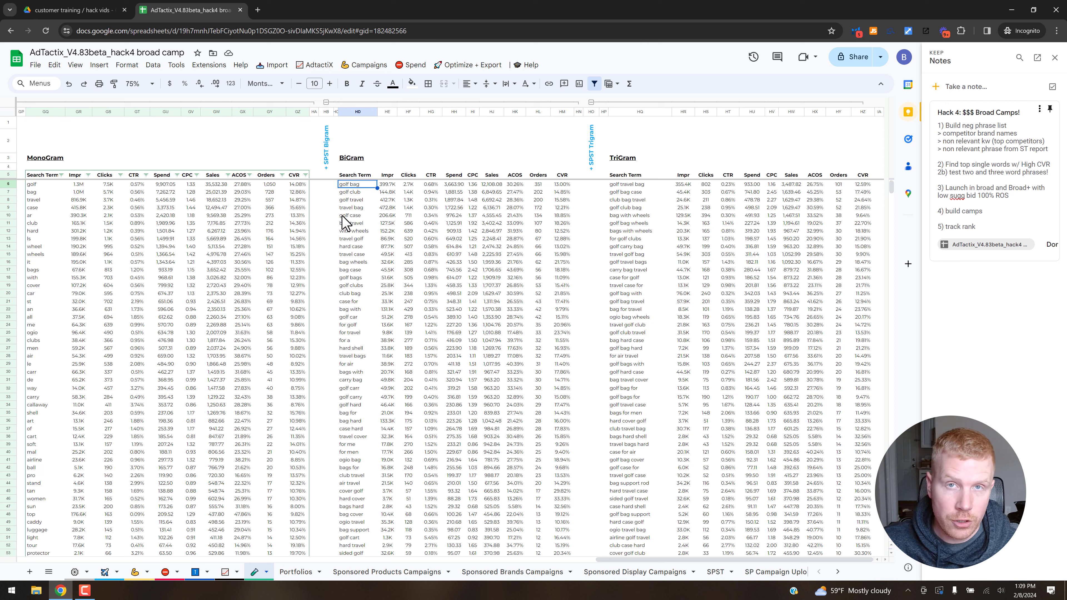
pyautogui.click(639, 187)
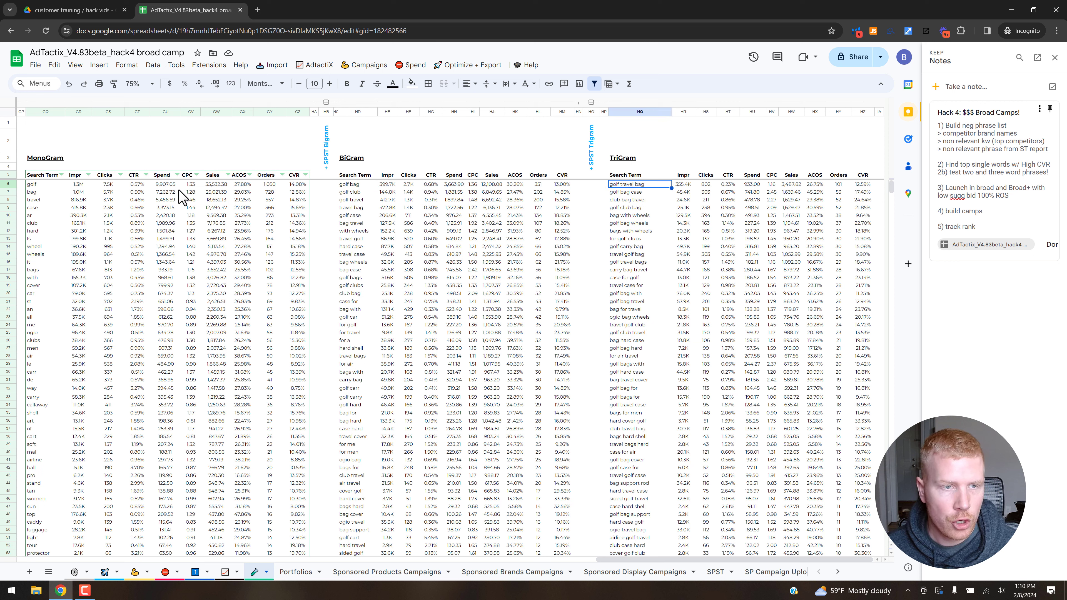
pyautogui.click(37, 185)
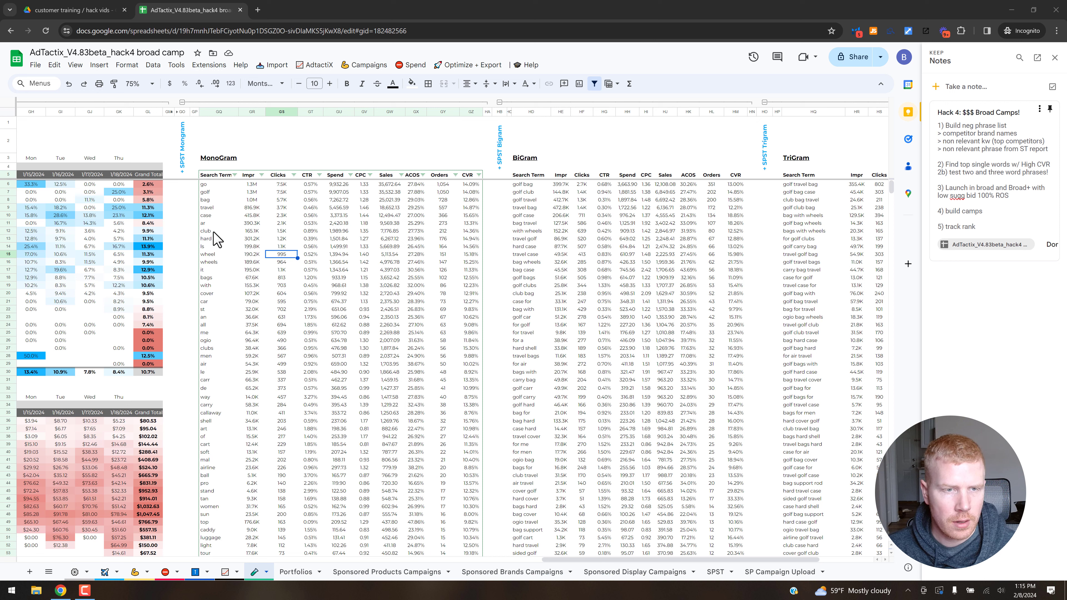
pyautogui.click(212, 208)
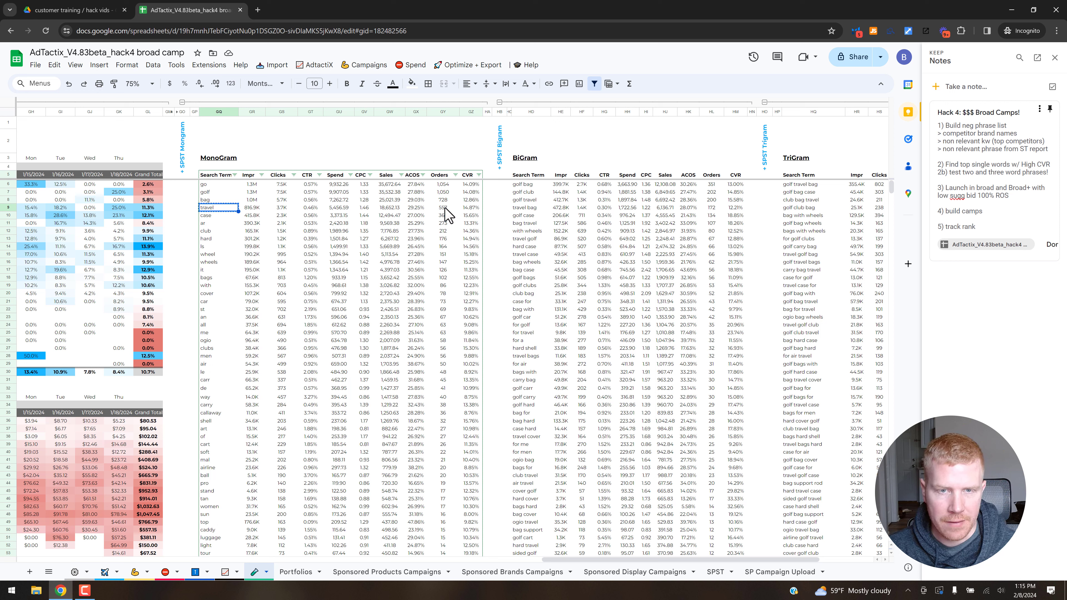
# Filter the Search Term column on the SPST sheet to terms containing "travel" and select the Orders column to check its sum.
pyautogui.click(719, 576)
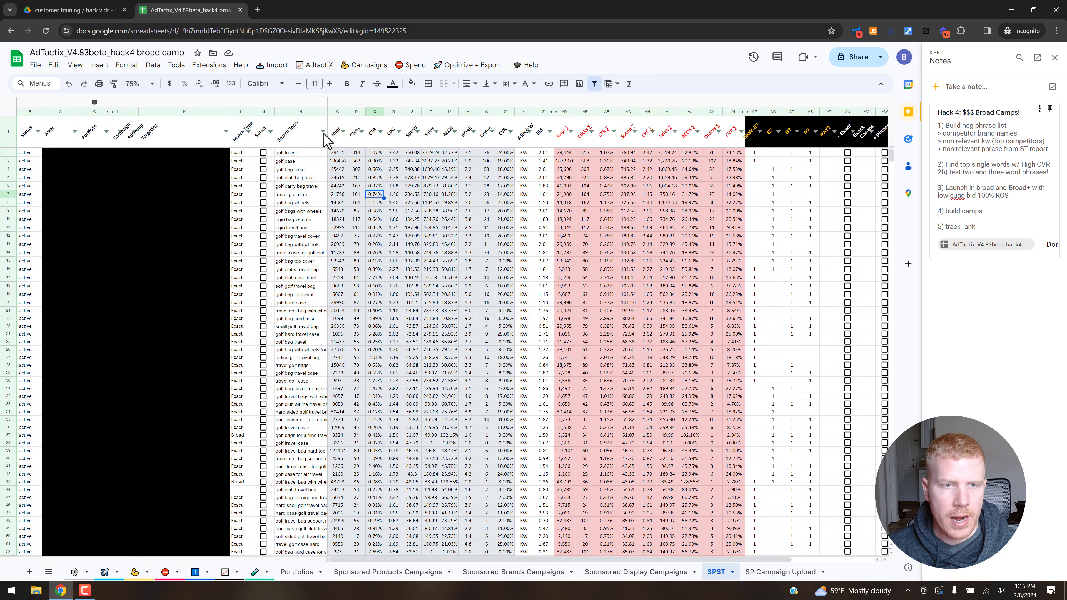
pyautogui.click(323, 132)
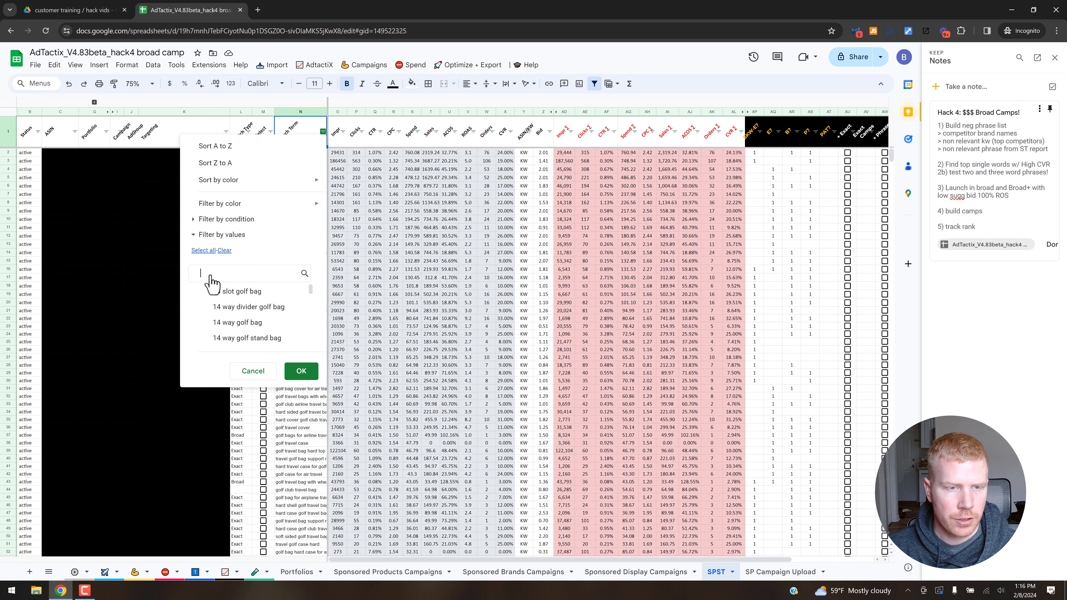
pyautogui.write('travel')
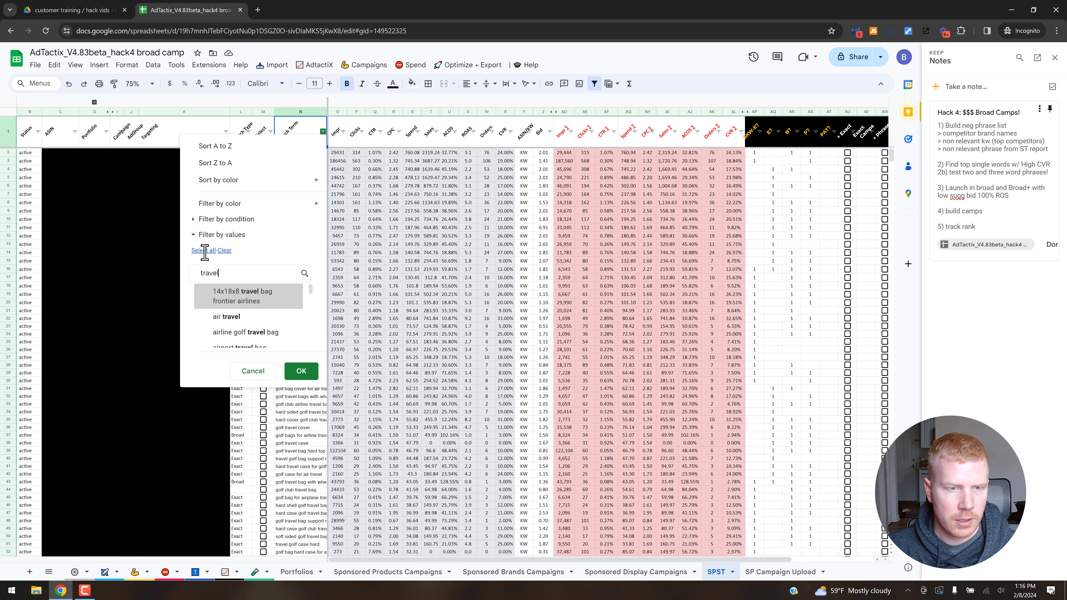
pyautogui.press('Return')
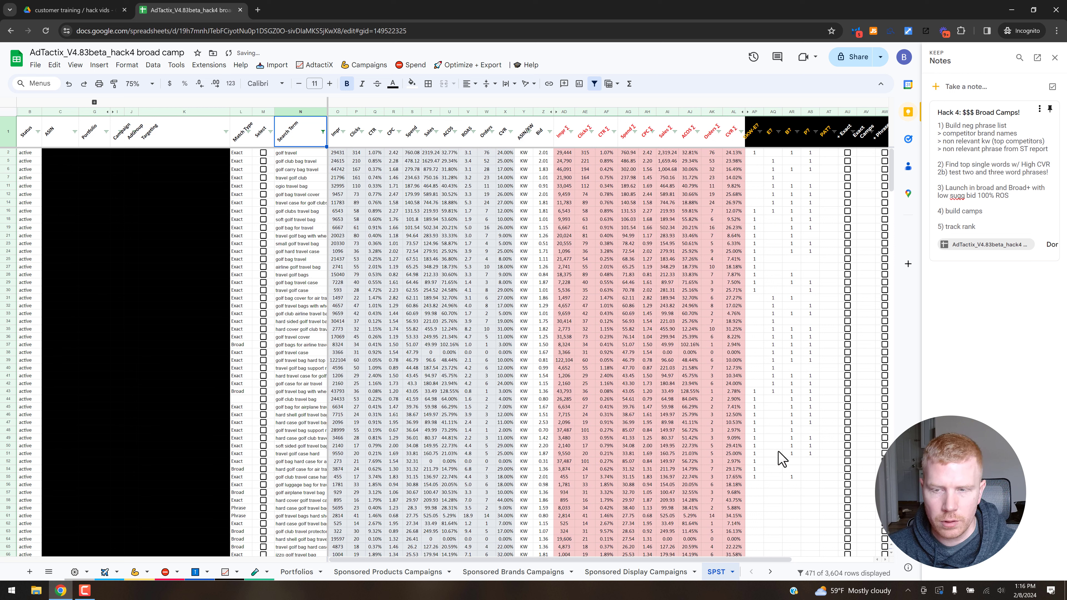
pyautogui.click(486, 111)
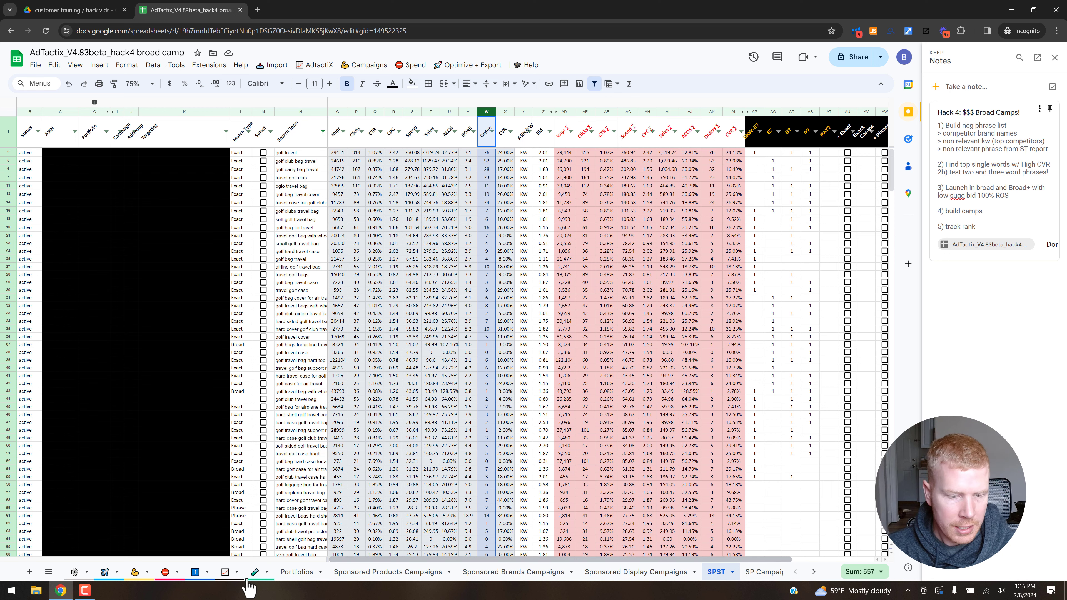
# Filter the MonoGram table's Orders column on the insights sheet to show only the value 0.
pyautogui.click(254, 573)
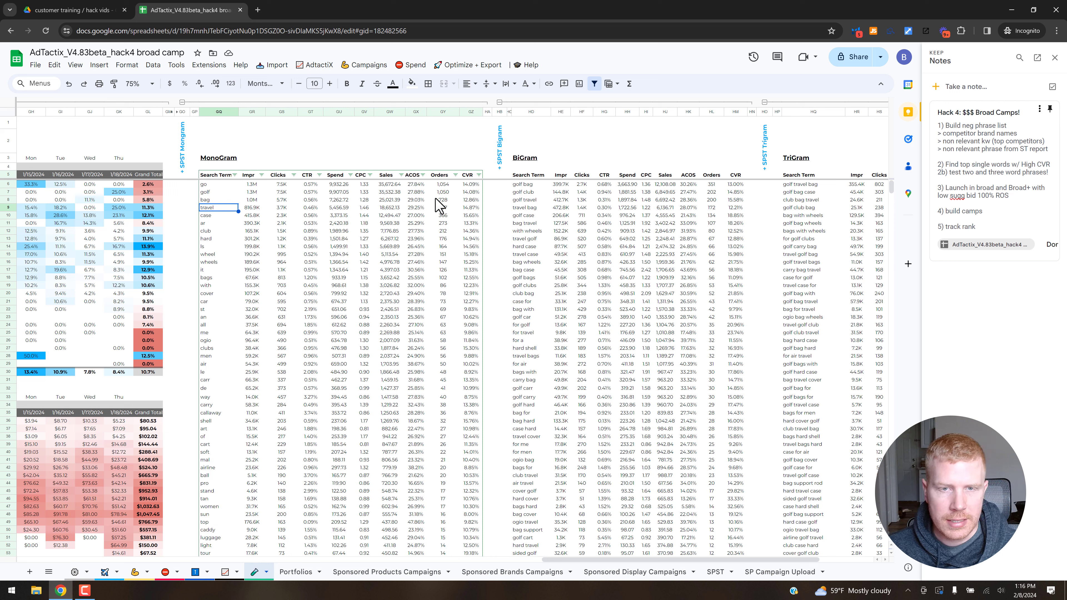
pyautogui.click(455, 176)
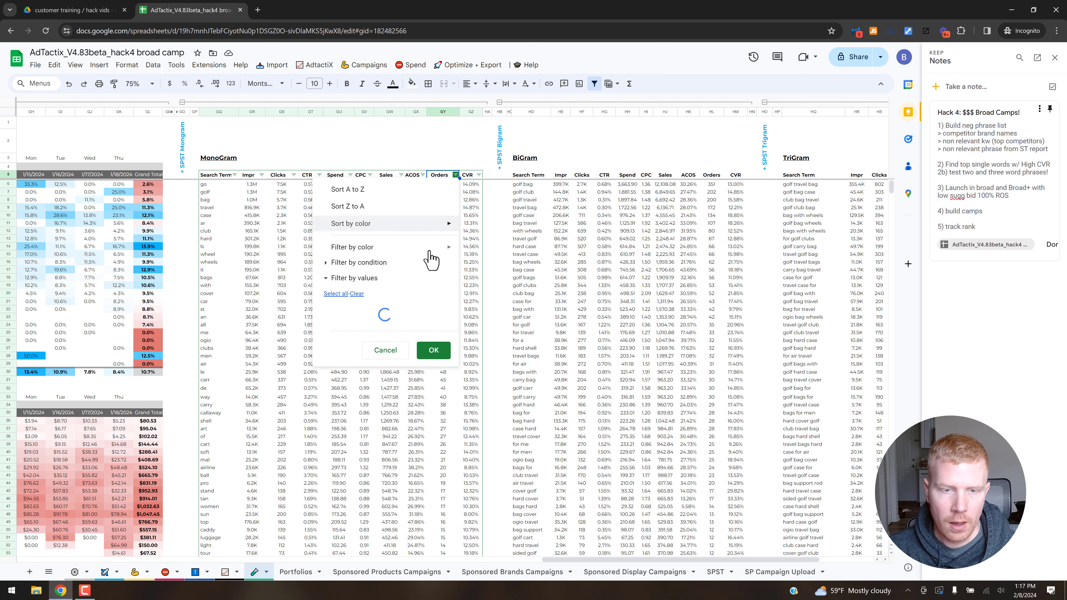
pyautogui.click(356, 294)
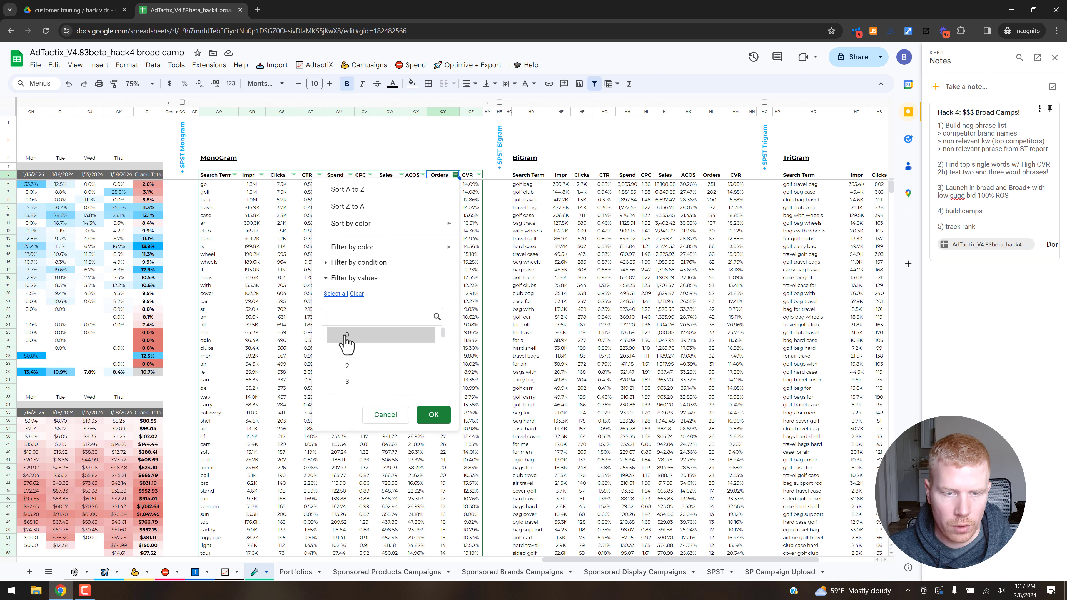
pyautogui.click(384, 339)
pyautogui.click(434, 416)
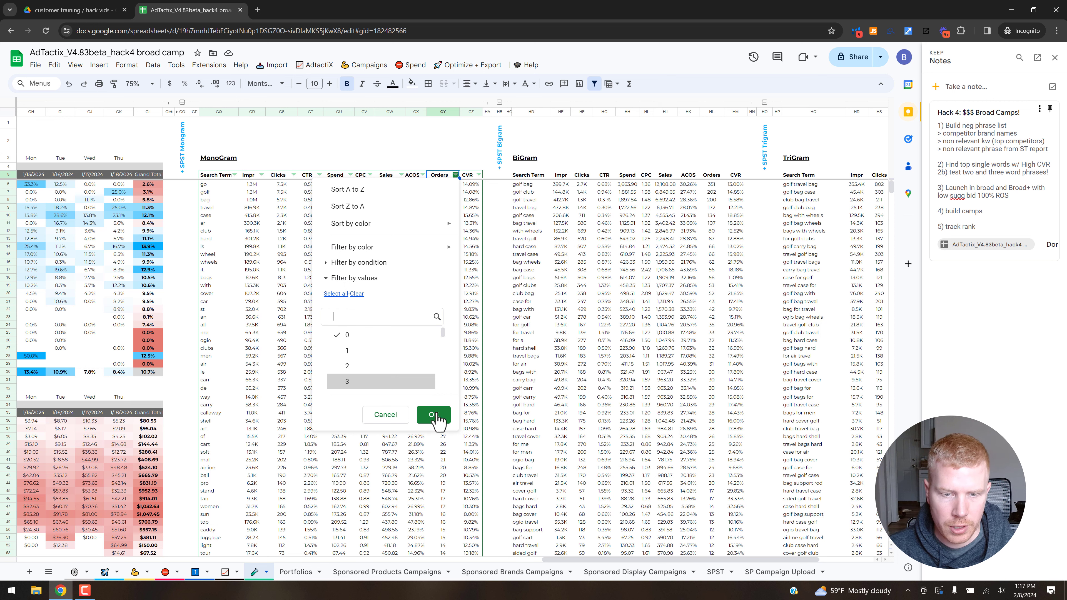
# Sort the zero-order MonoGram search terms by Spend from highest to lowest.
pyautogui.click(356, 184)
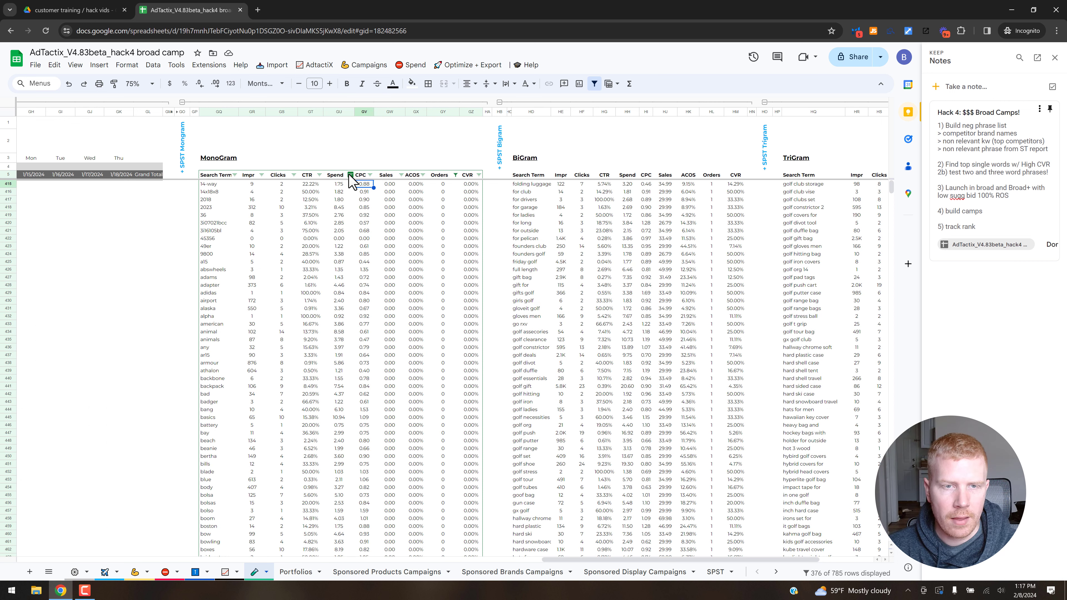
pyautogui.click(351, 175)
pyautogui.click(251, 207)
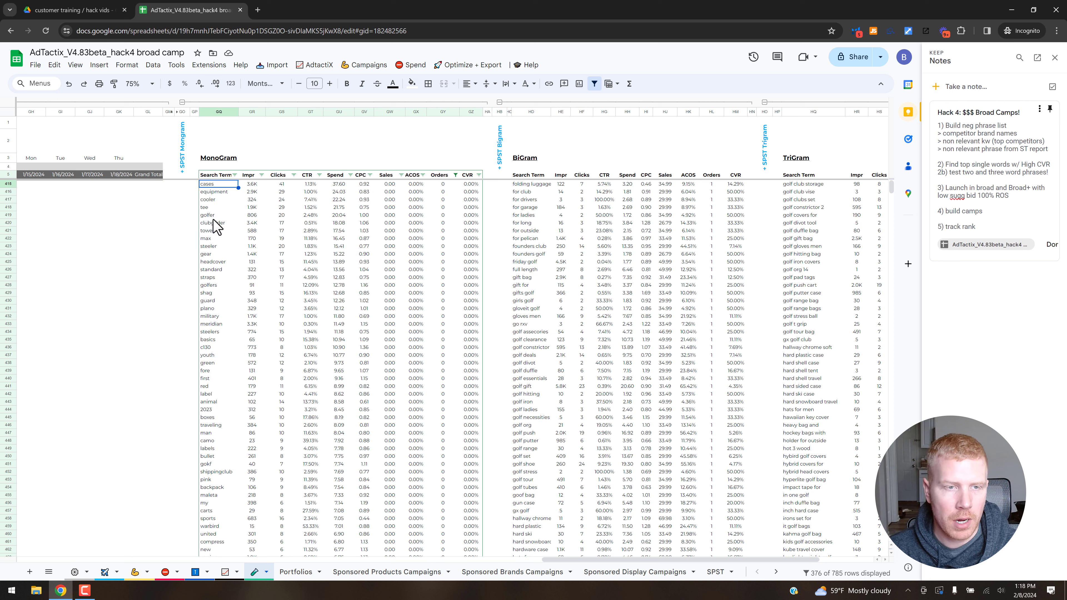
# Clear the MonoGram table's Orders filter and review the leading single words from "golf" to "case".
pyautogui.click(444, 175)
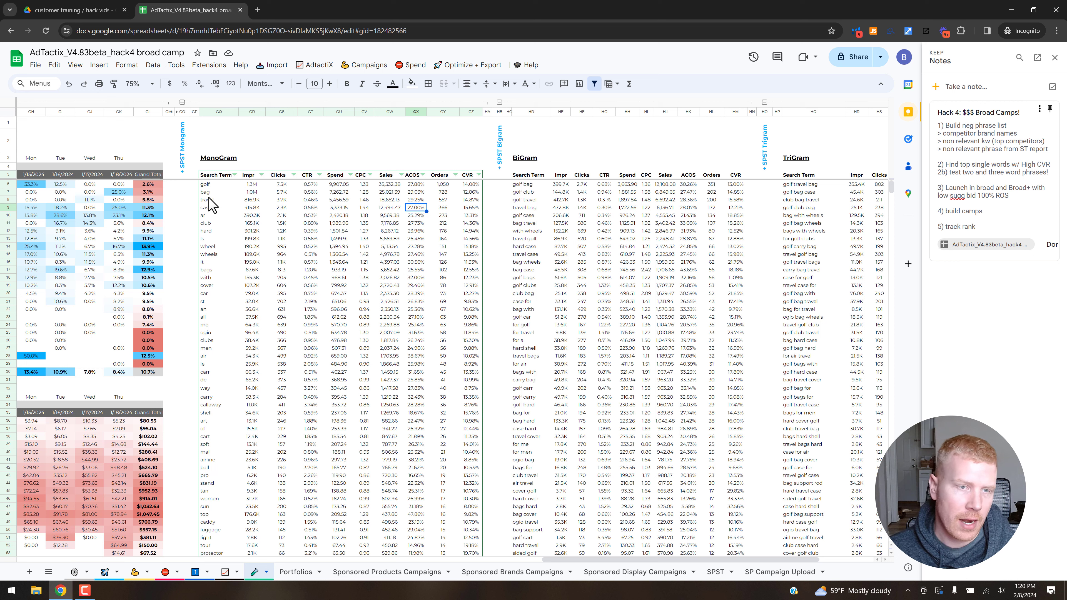
pyautogui.click(212, 184)
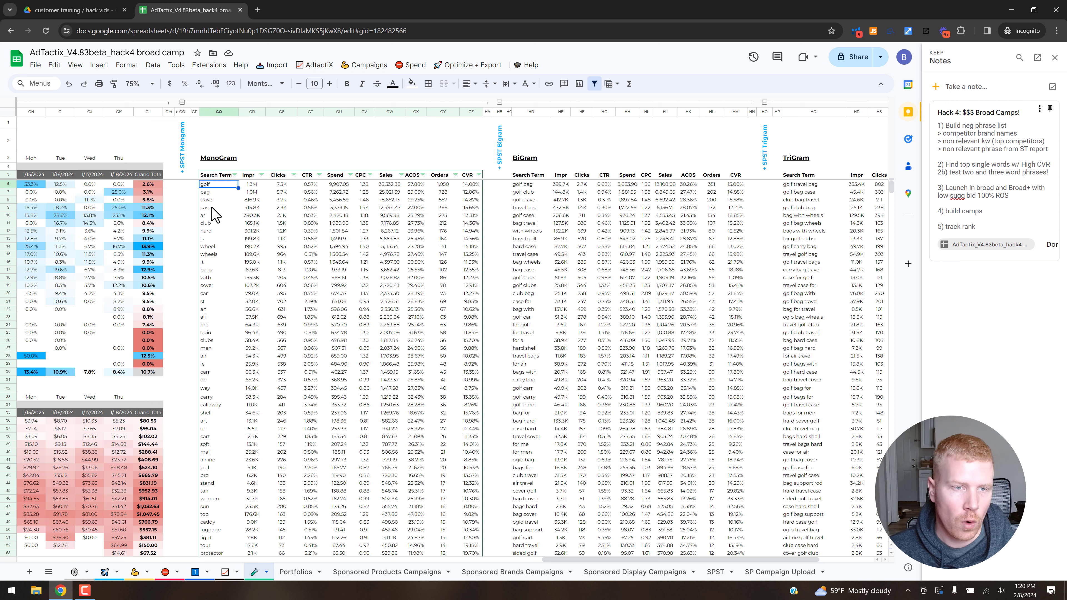
pyautogui.keyDown('shift'); pyautogui.click(212, 207); pyautogui.keyUp('shift')
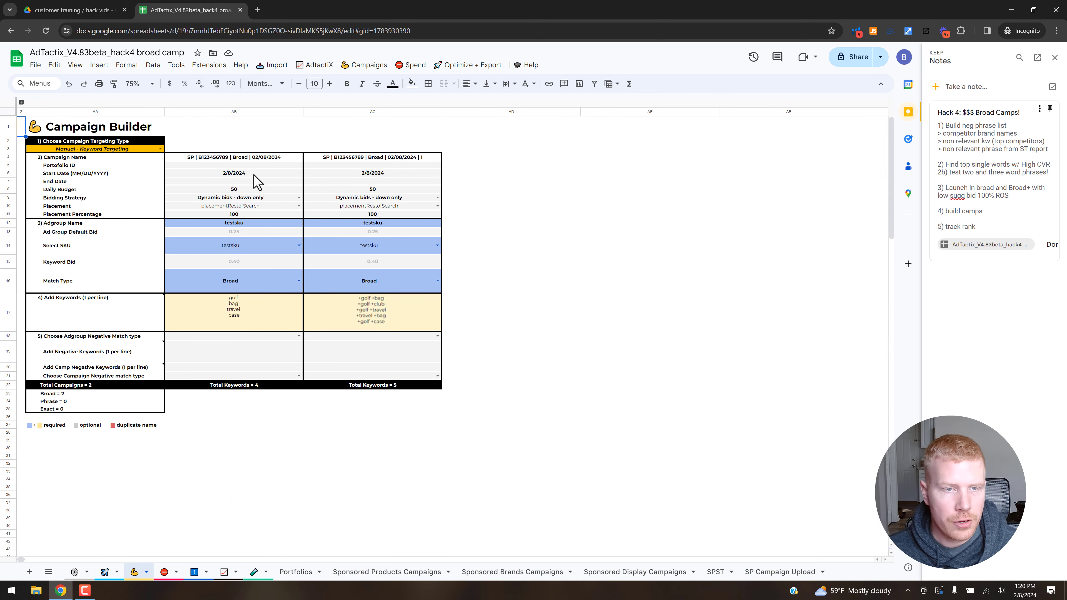
# Review the first broad campaign in the Campaign Builder: keywords, daily budget, bidding strategy, placement and placement percentage.
pyautogui.click(301, 311)
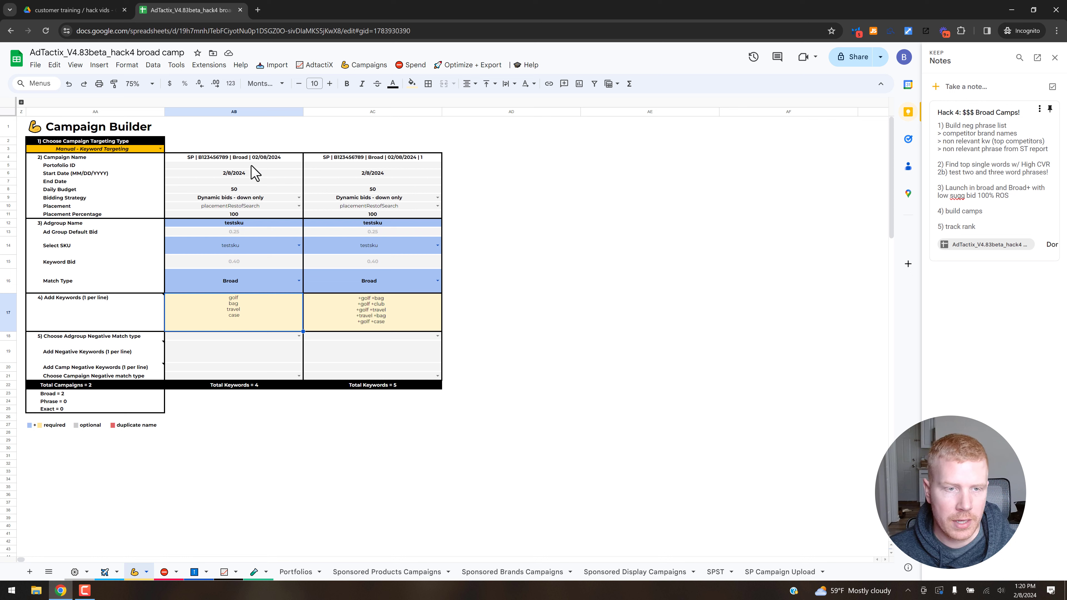
pyautogui.click(300, 189)
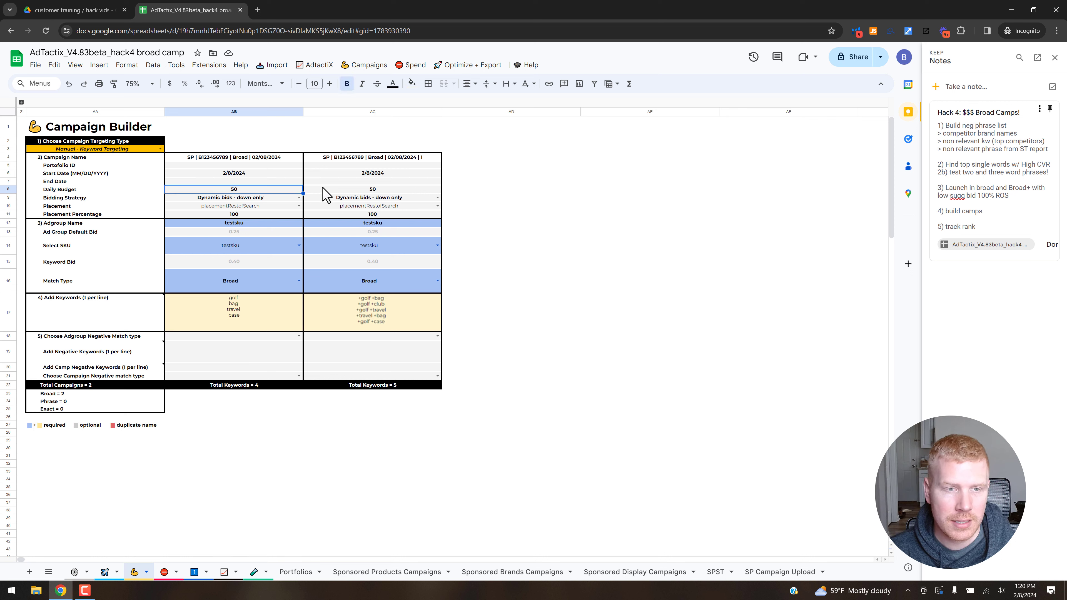
pyautogui.press('Down')
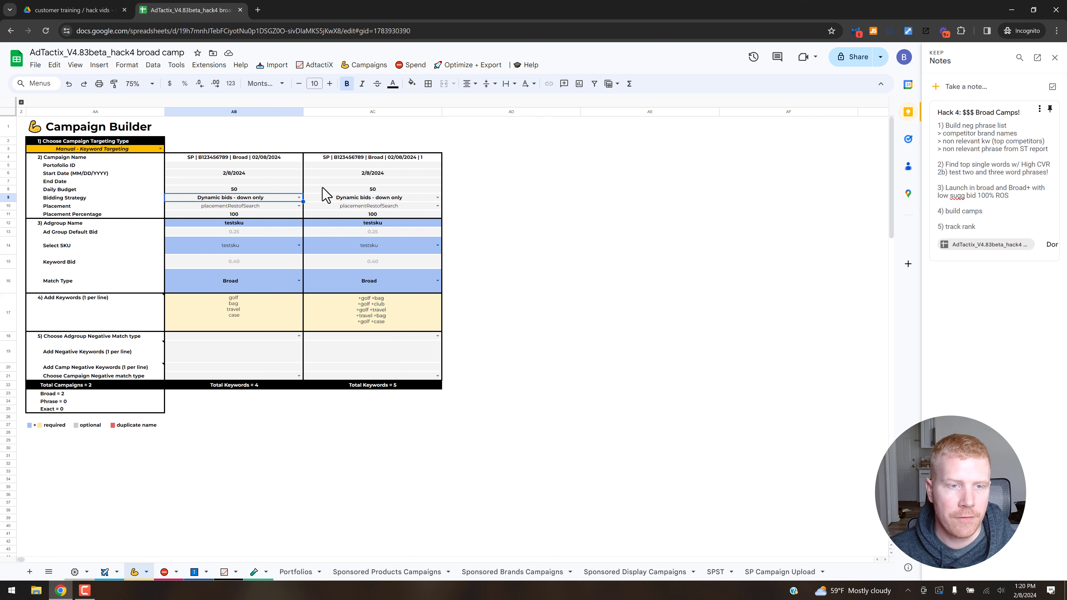
pyautogui.press('Down')
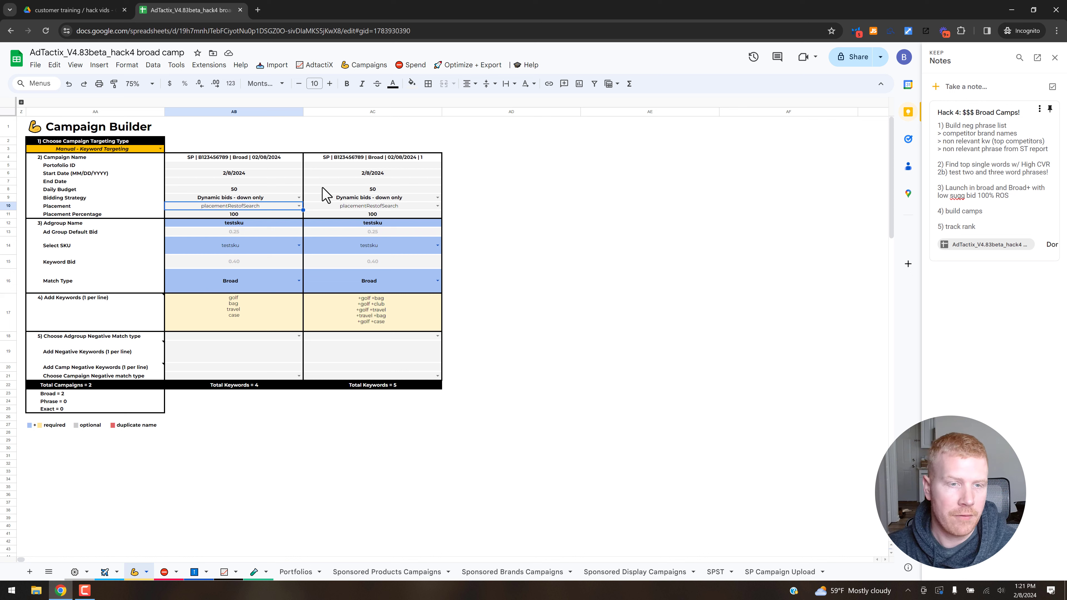
pyautogui.click(246, 215)
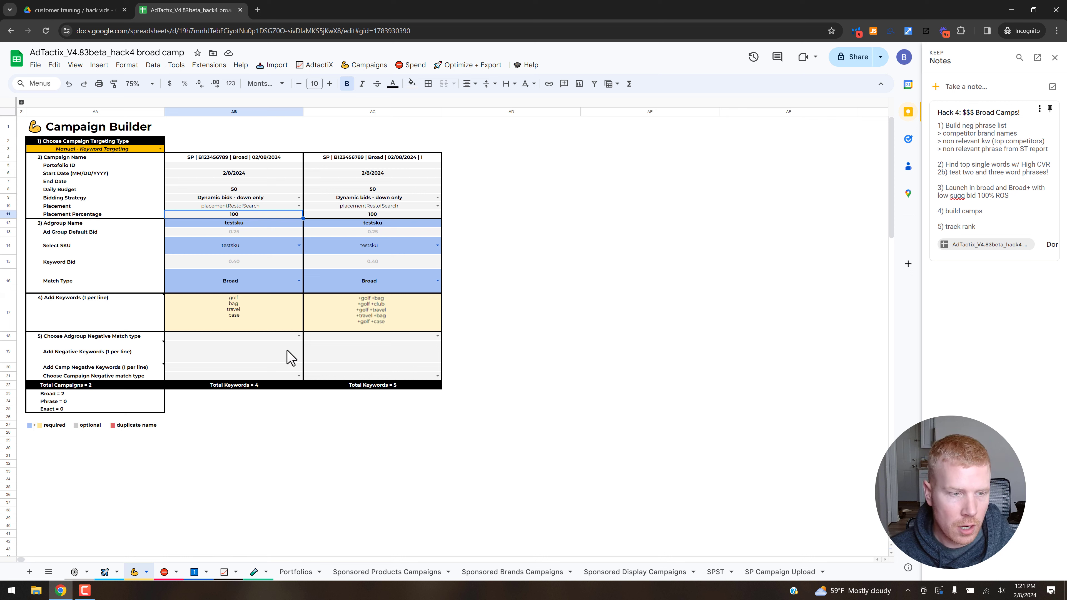
# Check the first campaign's negative keywords field and the available ad group negative match types without choosing one.
pyautogui.click(266, 356)
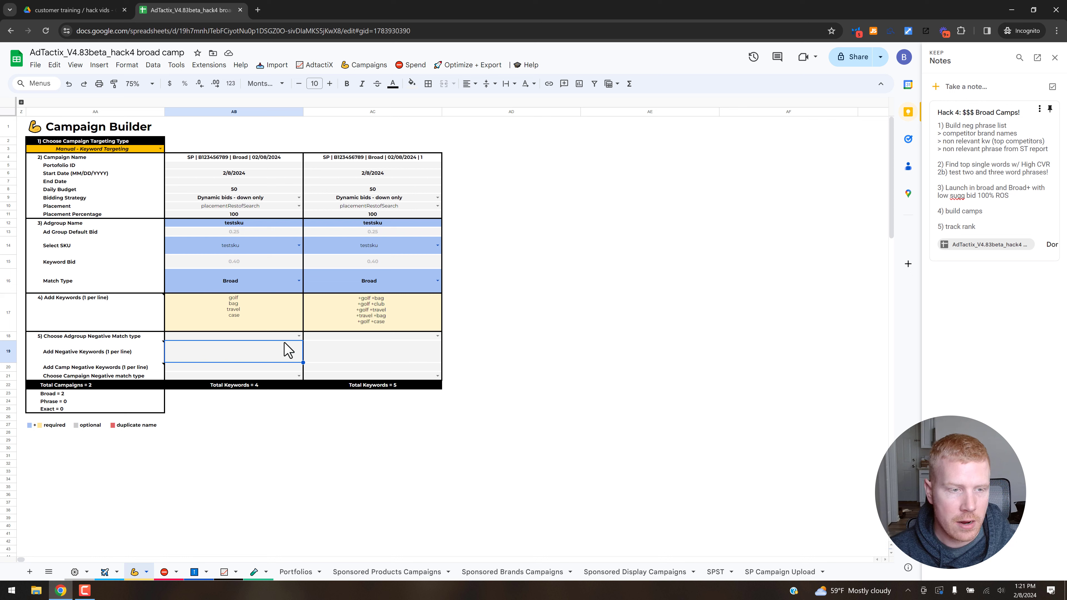
pyautogui.click(298, 337)
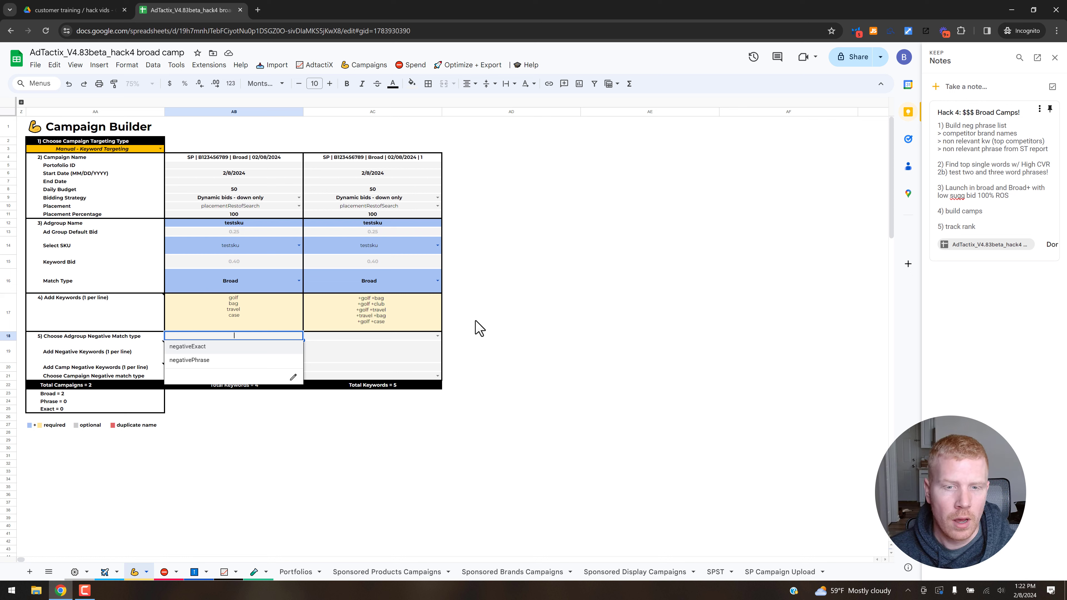
pyautogui.click(479, 328)
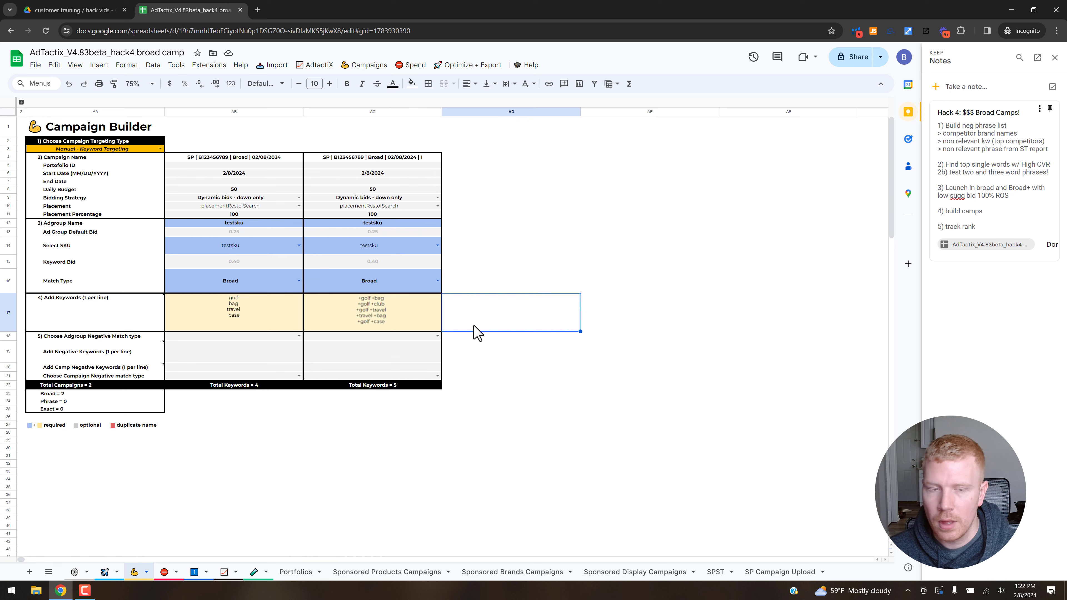
# Put an apostrophe before "+golf +bag" at the start of the second campaign's keyword list.
pyautogui.click(422, 329)
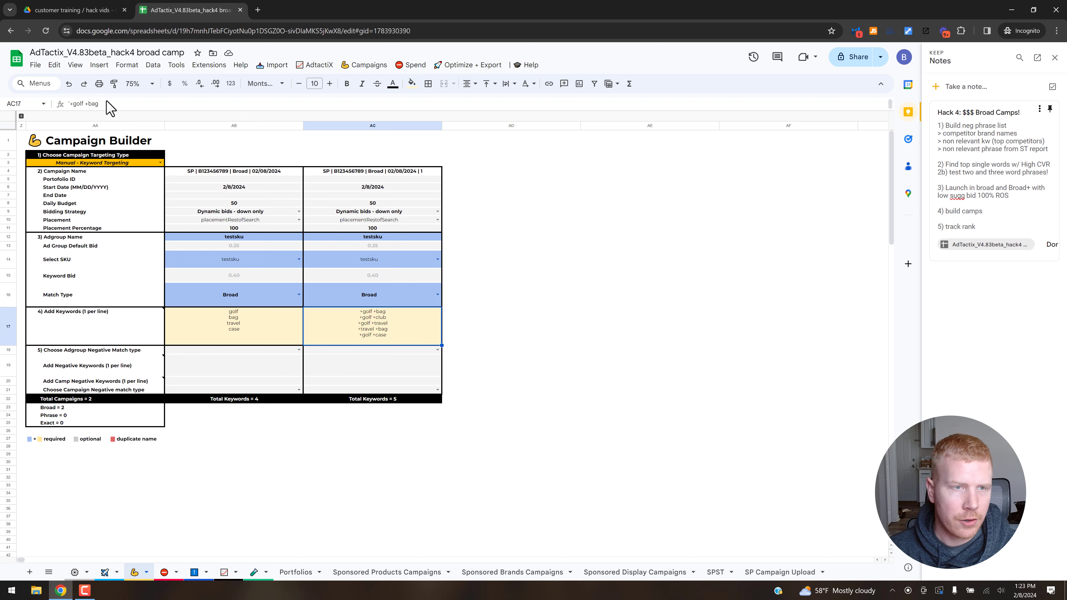
pyautogui.click(70, 104)
pyautogui.write("'")
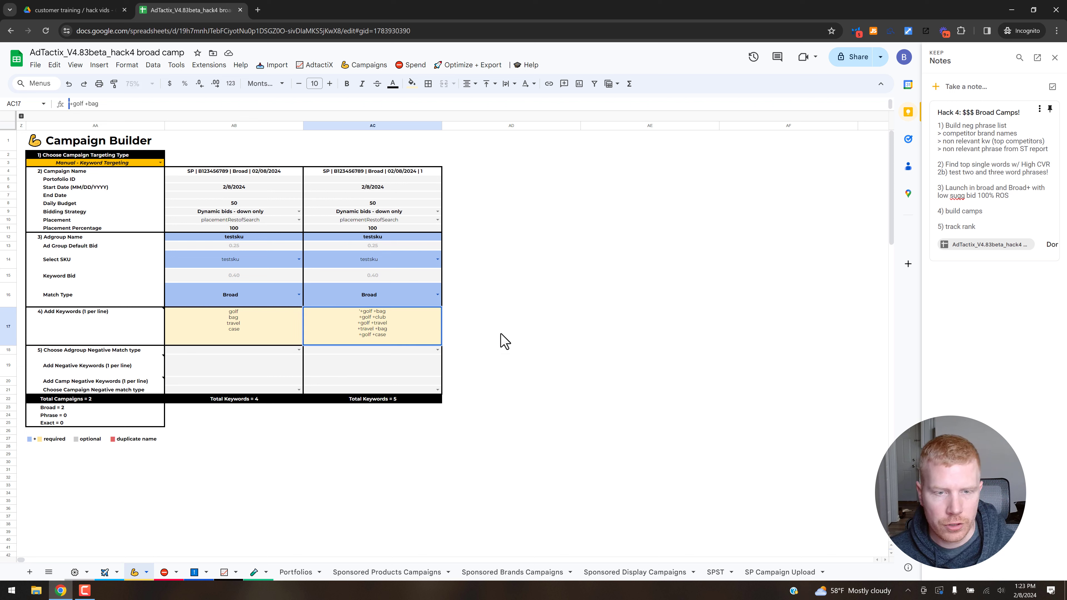
pyautogui.press('Return')
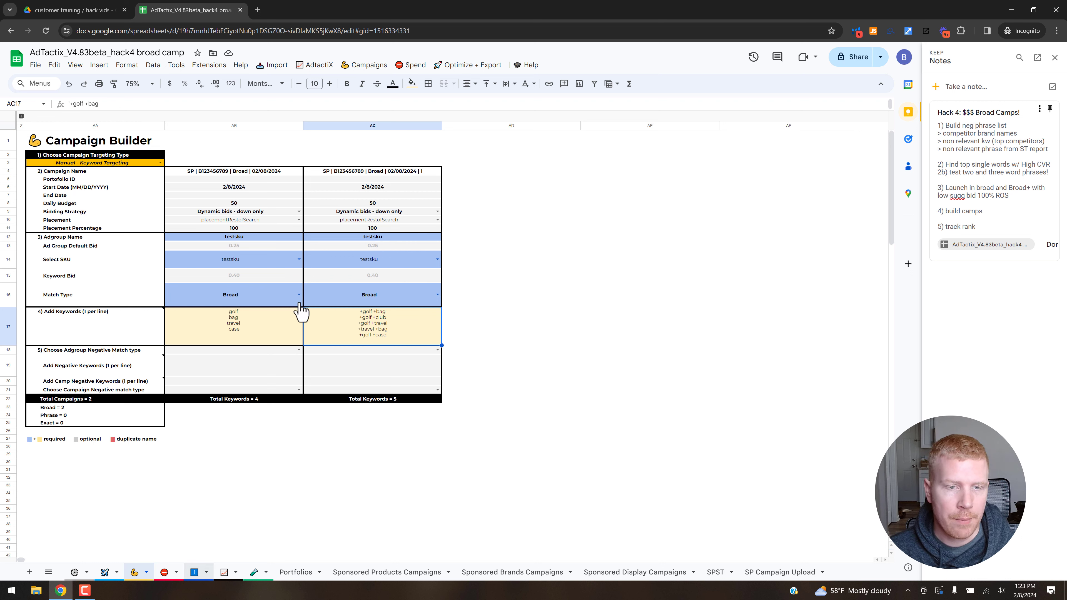
# On the Bid Override Table sheet, expand the placement metrics and compare the broad targets across TOS, Product Pages and Rest of Search.
pyautogui.click(202, 571)
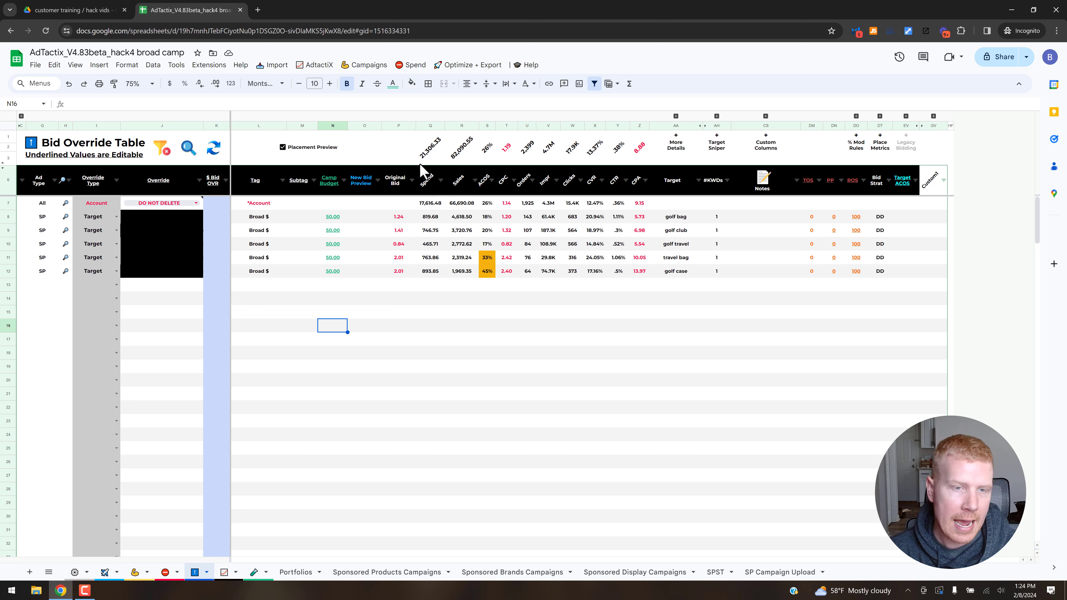
pyautogui.click(257, 219)
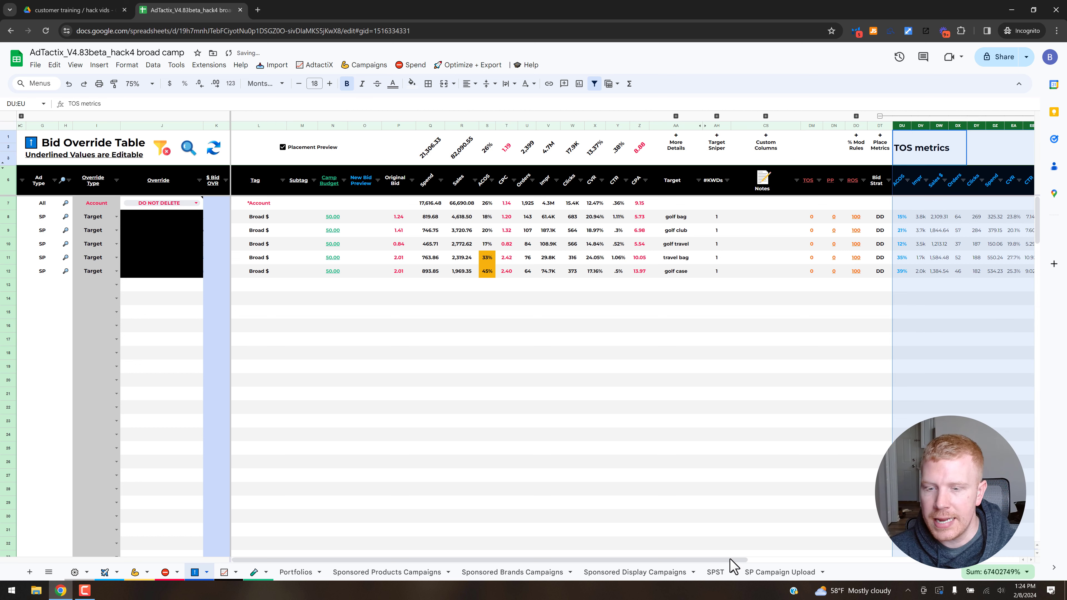
pyautogui.moveTo(734, 560); pyautogui.dragTo(937, 554)
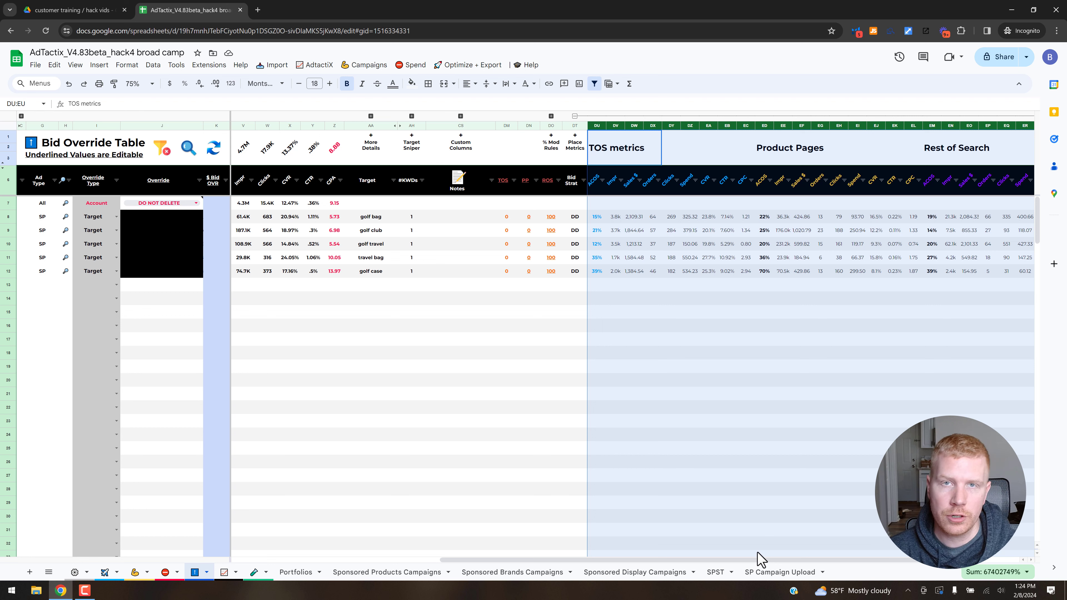
pyautogui.moveTo(739, 556); pyautogui.dragTo(522, 556)
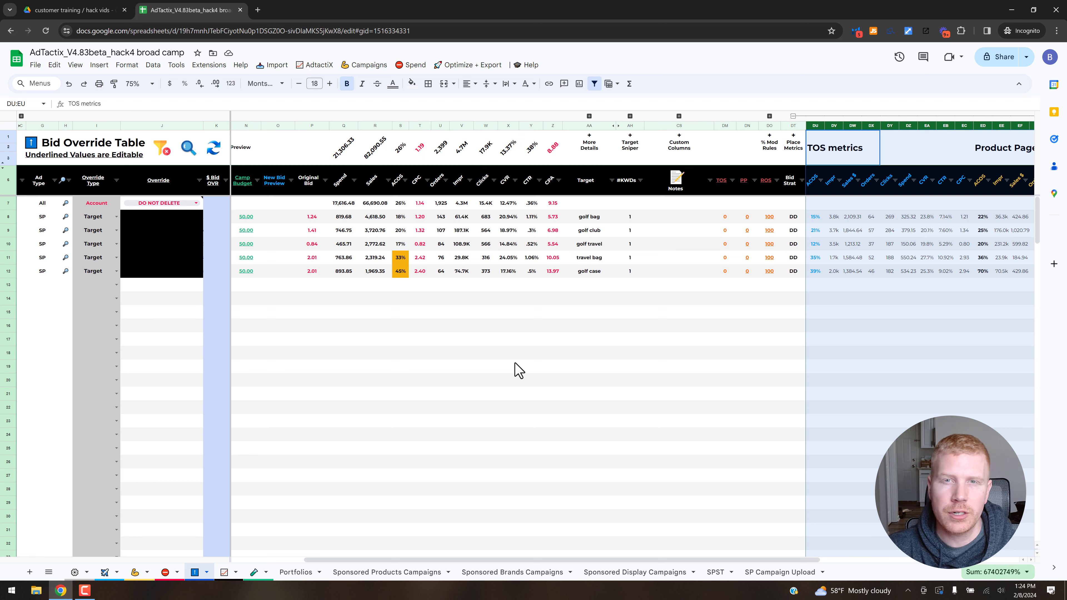